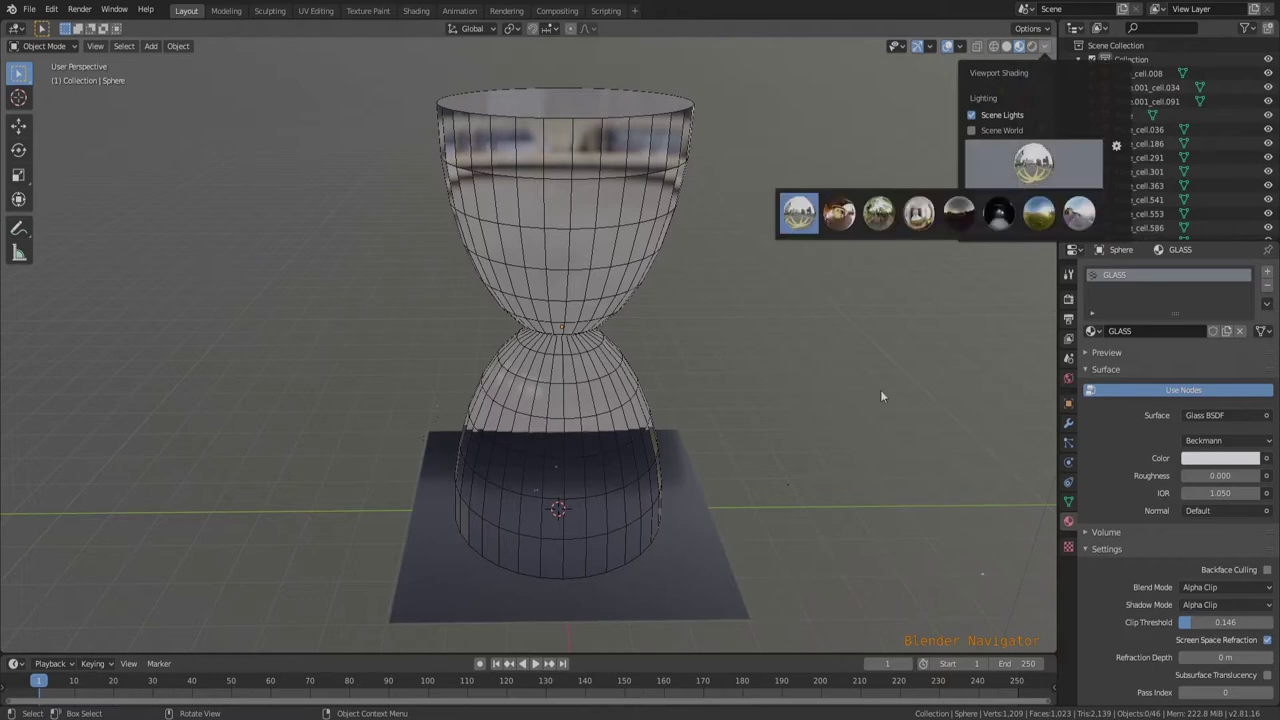
{"action": "middle_click_drag", "start_coordinate": [688, 241], "coordinate": [726, 277]}
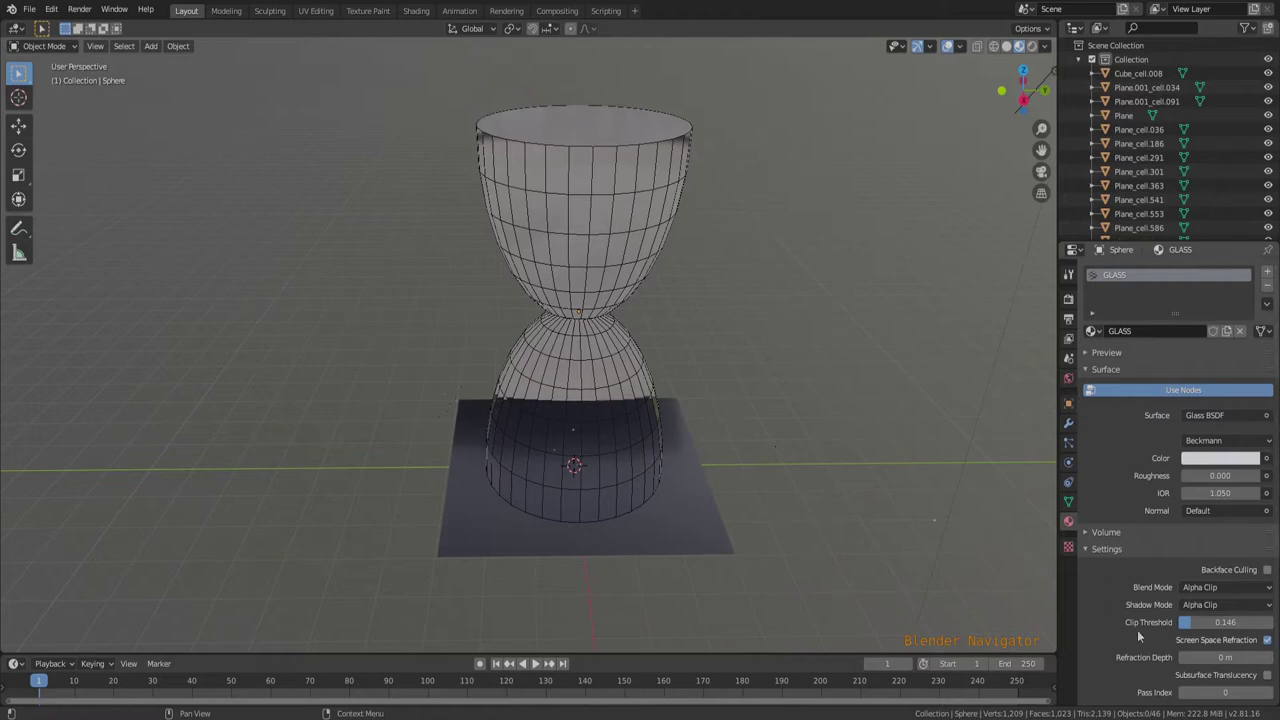
{"action": "middle_click_drag", "start_coordinate": [718, 445], "coordinate": [745, 416]}
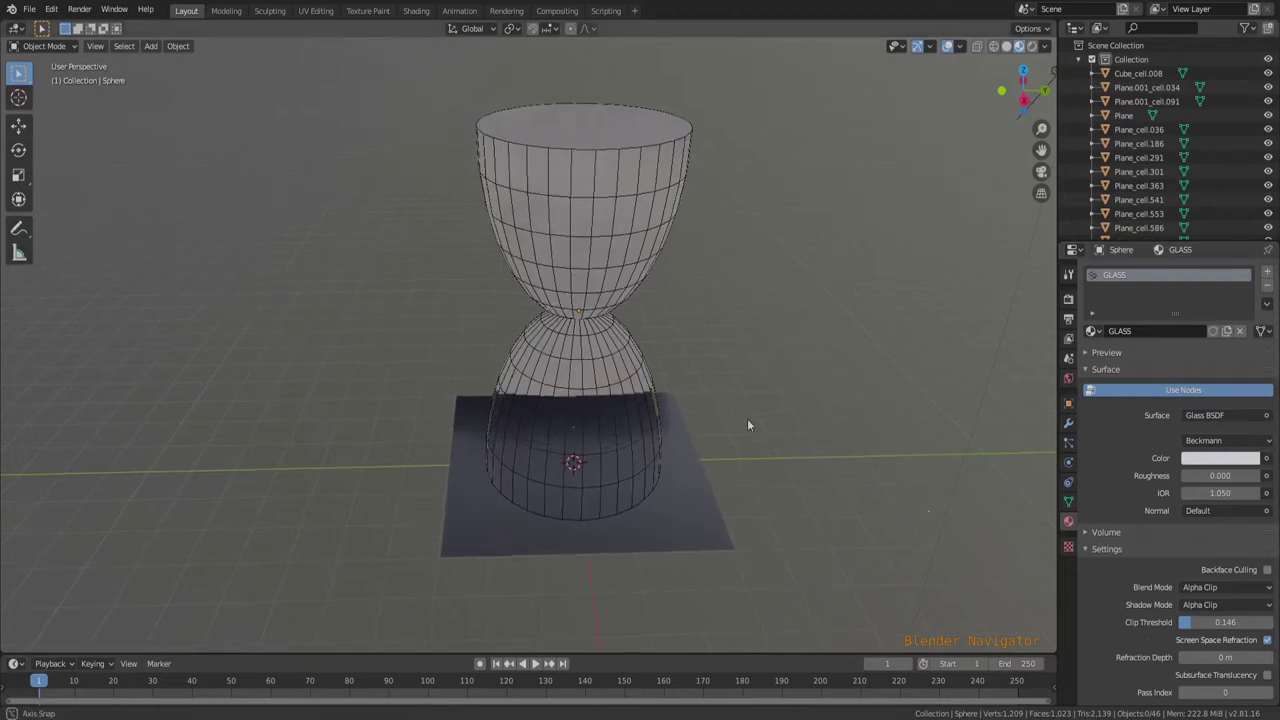
{"action": "left_click", "coordinate": [628, 263]}
{"action": "middle_click_drag", "start_coordinate": [651, 363], "coordinate": [668, 402]}
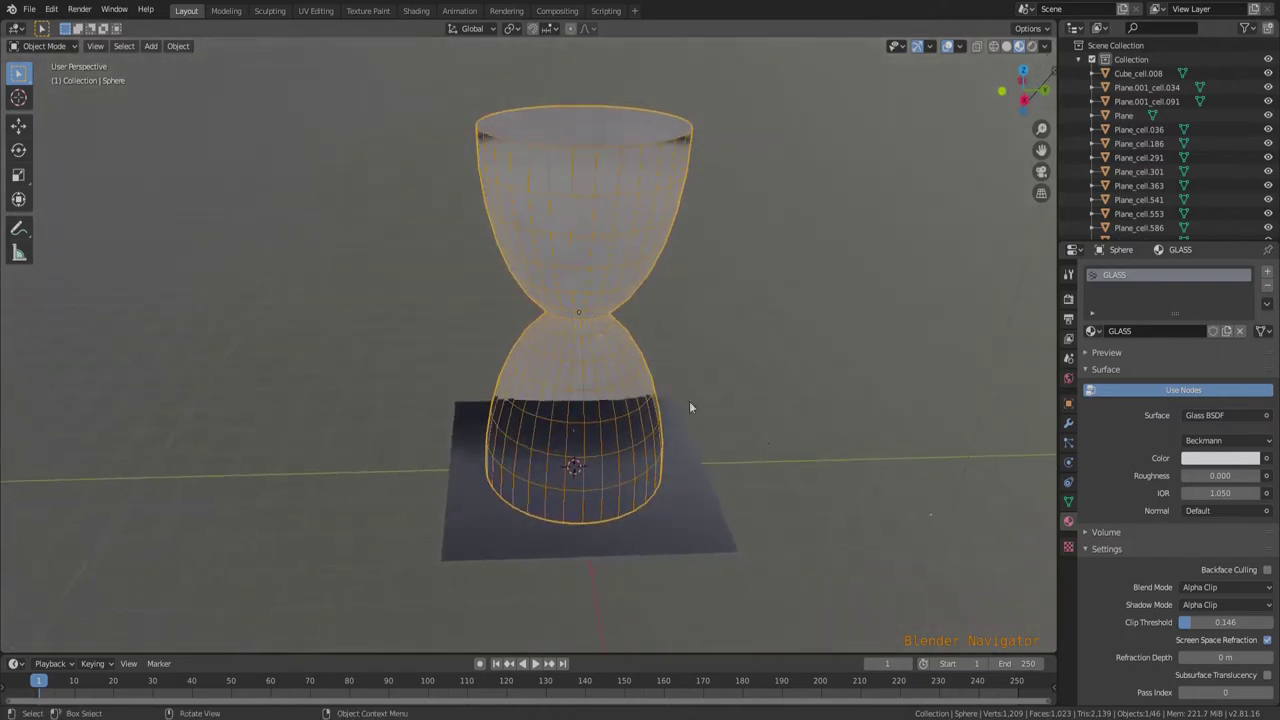
{"action": "left_click", "coordinate": [760, 416]}
Step: Add an ico sphere mesh at the world origin and set its subdivisions to 1
{"action": "key", "text": "shift+a"}
{"action": "mouse_move", "coordinate": [756, 412]}
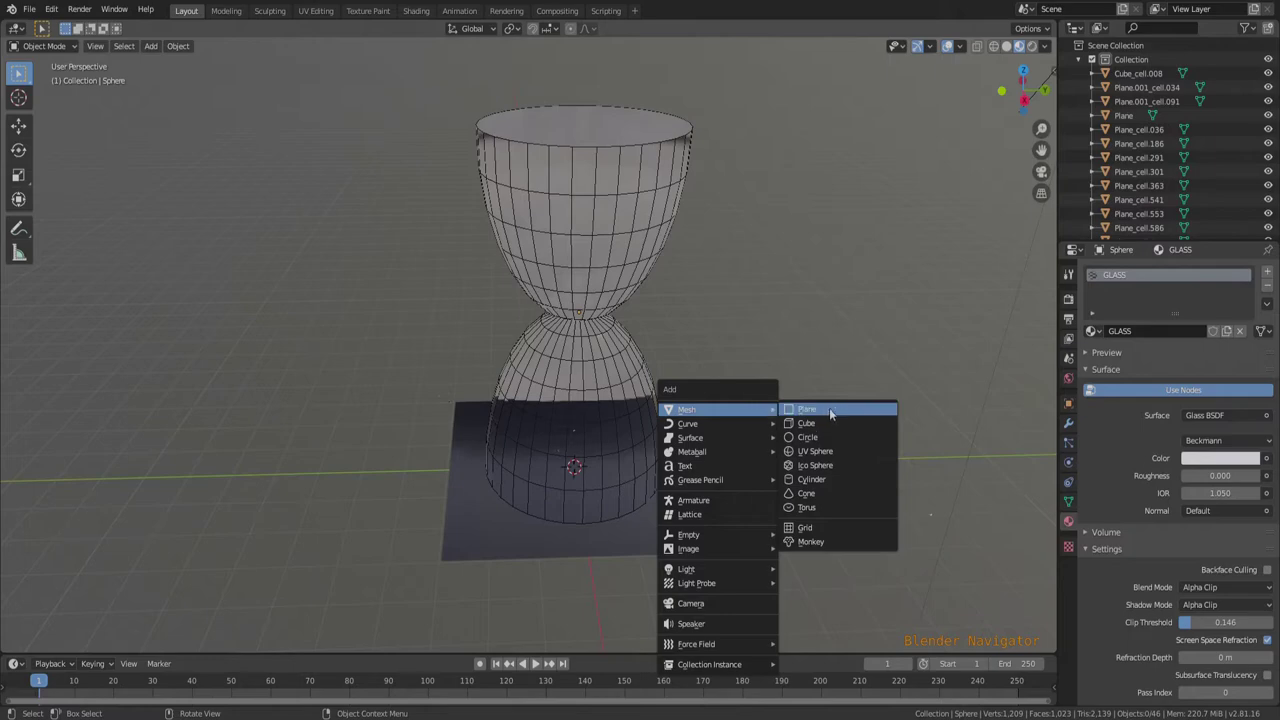
{"action": "left_click", "coordinate": [830, 466]}
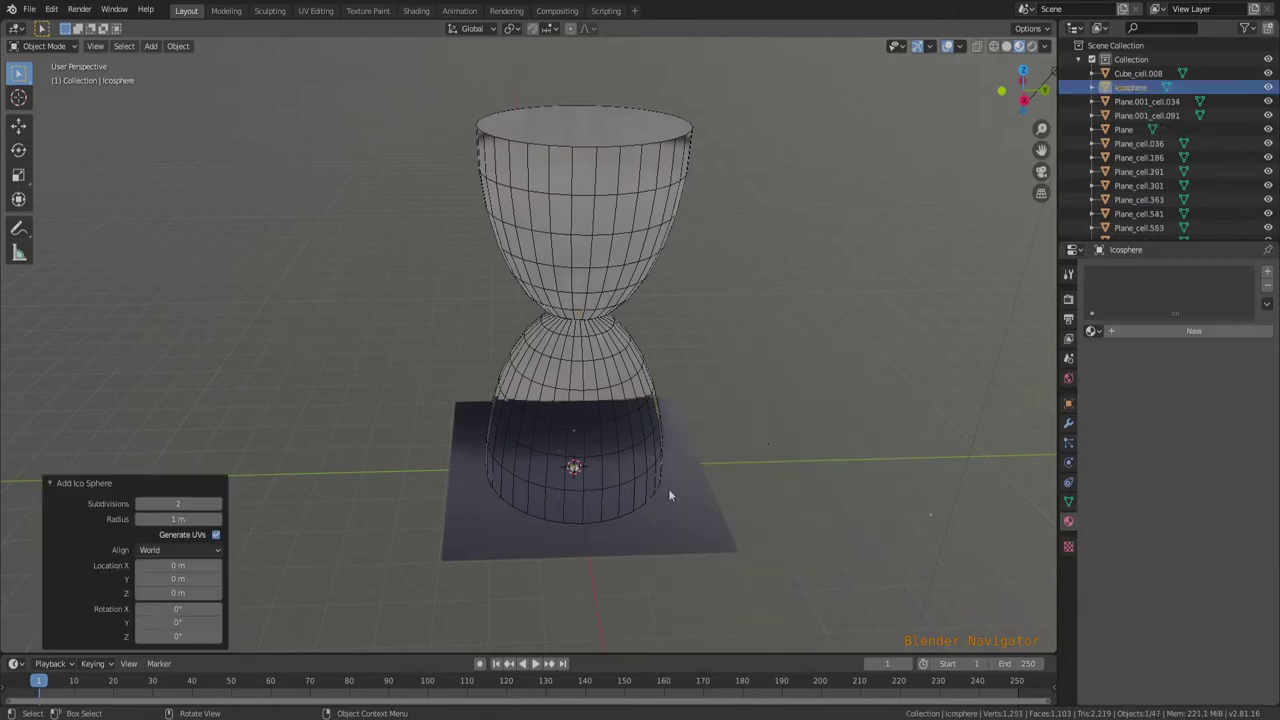
{"action": "scroll", "coordinate": [566, 485], "scroll_direction": "up", "scroll_amount": 10}
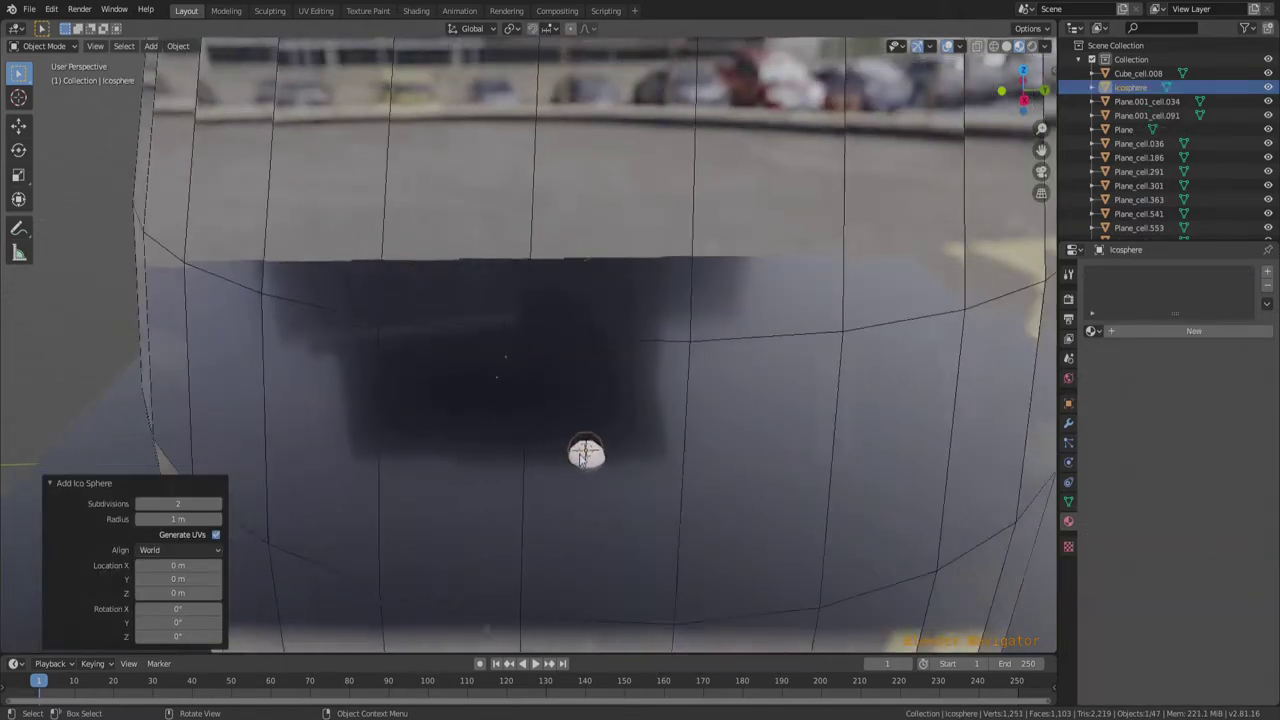
{"action": "left_click", "coordinate": [140, 505]}
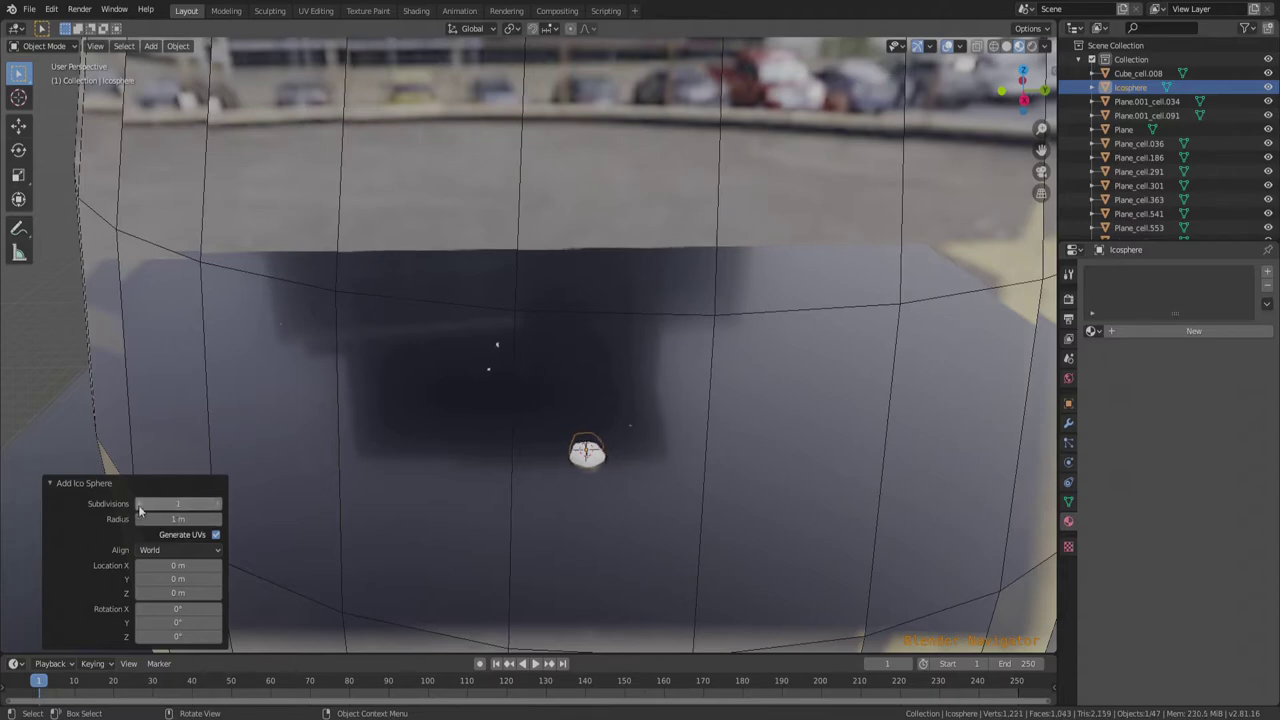
Step: Move the ico sphere up along the Z axis by about 80.2 m, to the hourglass's open rim
{"action": "scroll", "coordinate": [527, 496], "scroll_direction": "down", "scroll_amount": 8}
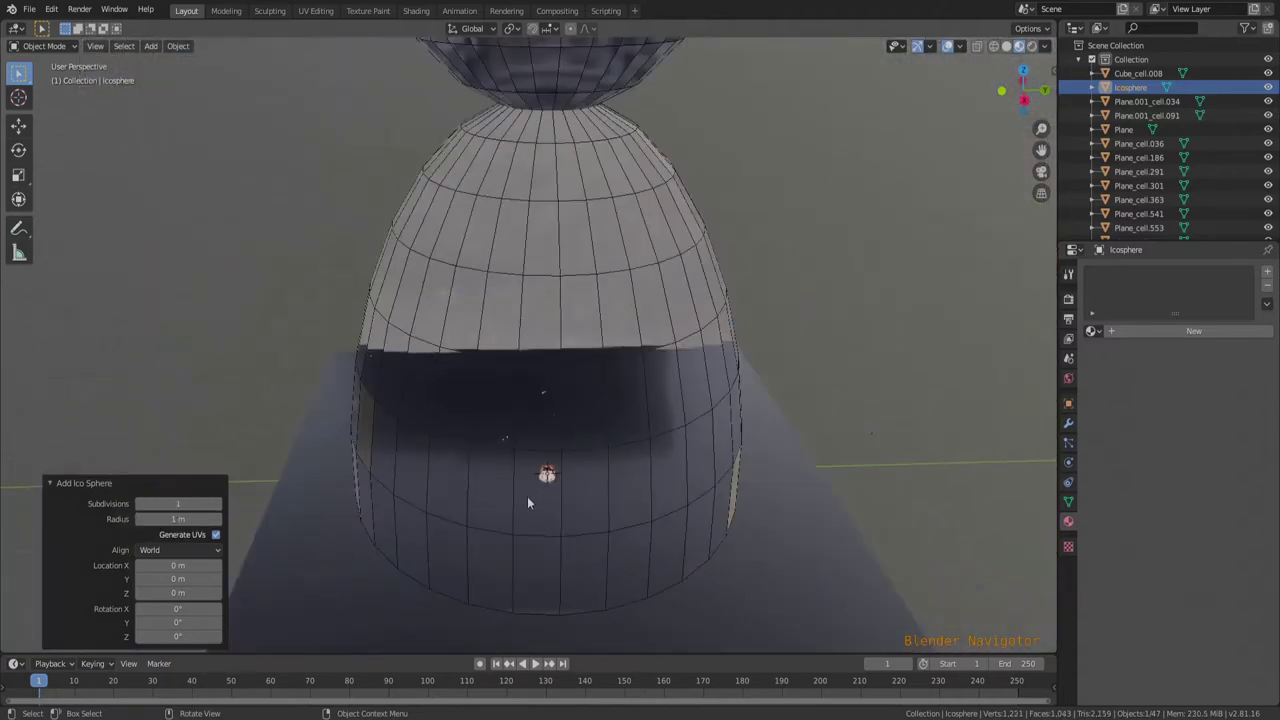
{"action": "scroll", "coordinate": [549, 495], "scroll_direction": "down", "scroll_amount": 5}
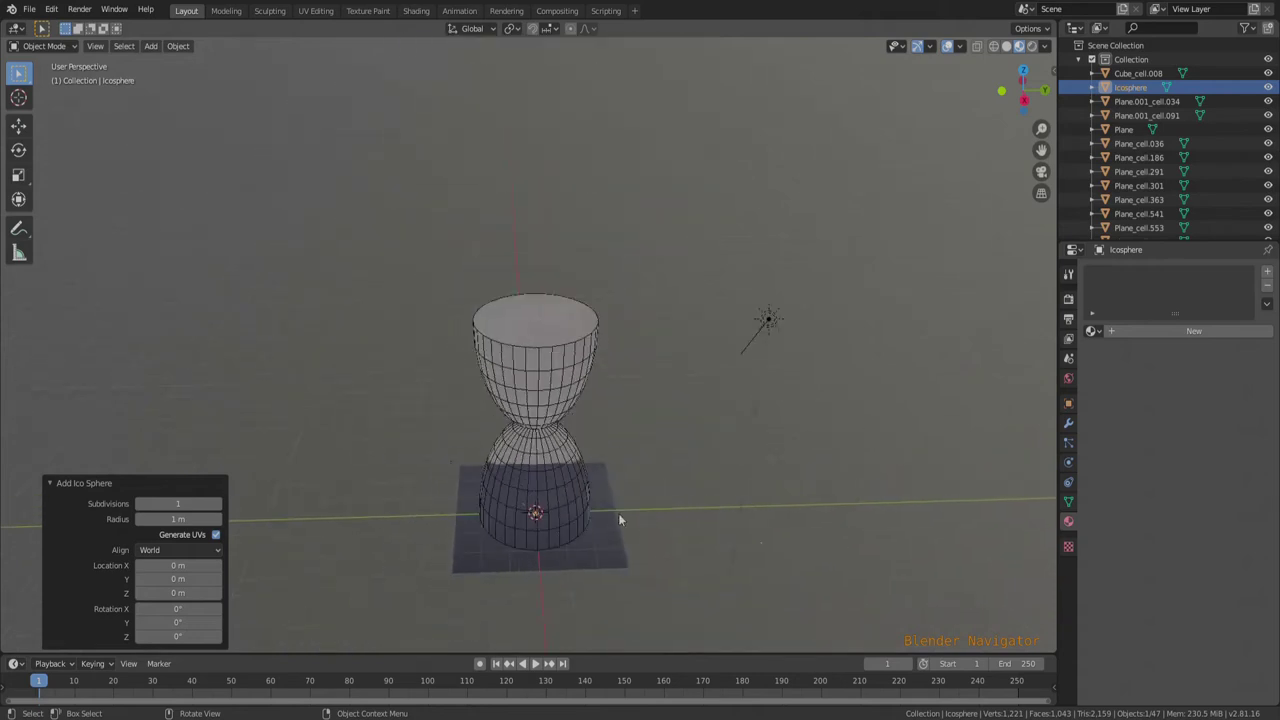
{"action": "key", "text": "g"}
{"action": "key", "text": "z"}
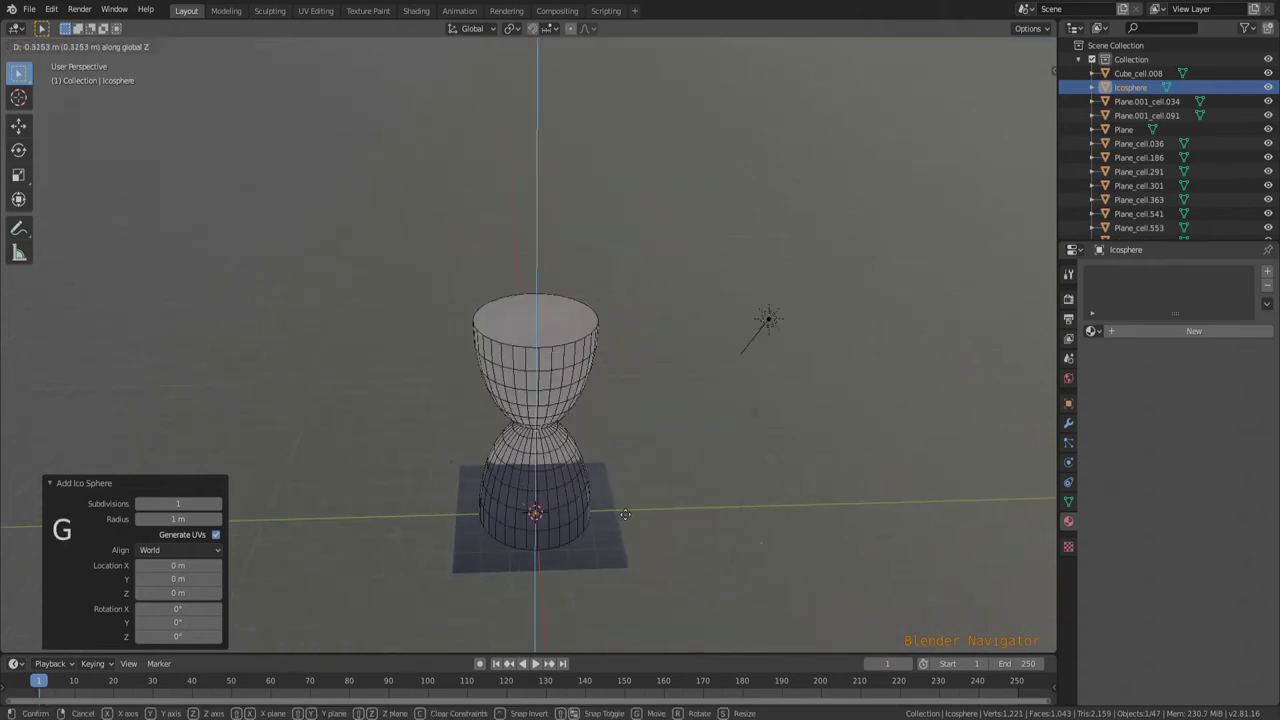
{"action": "left_click", "coordinate": [640, 311]}
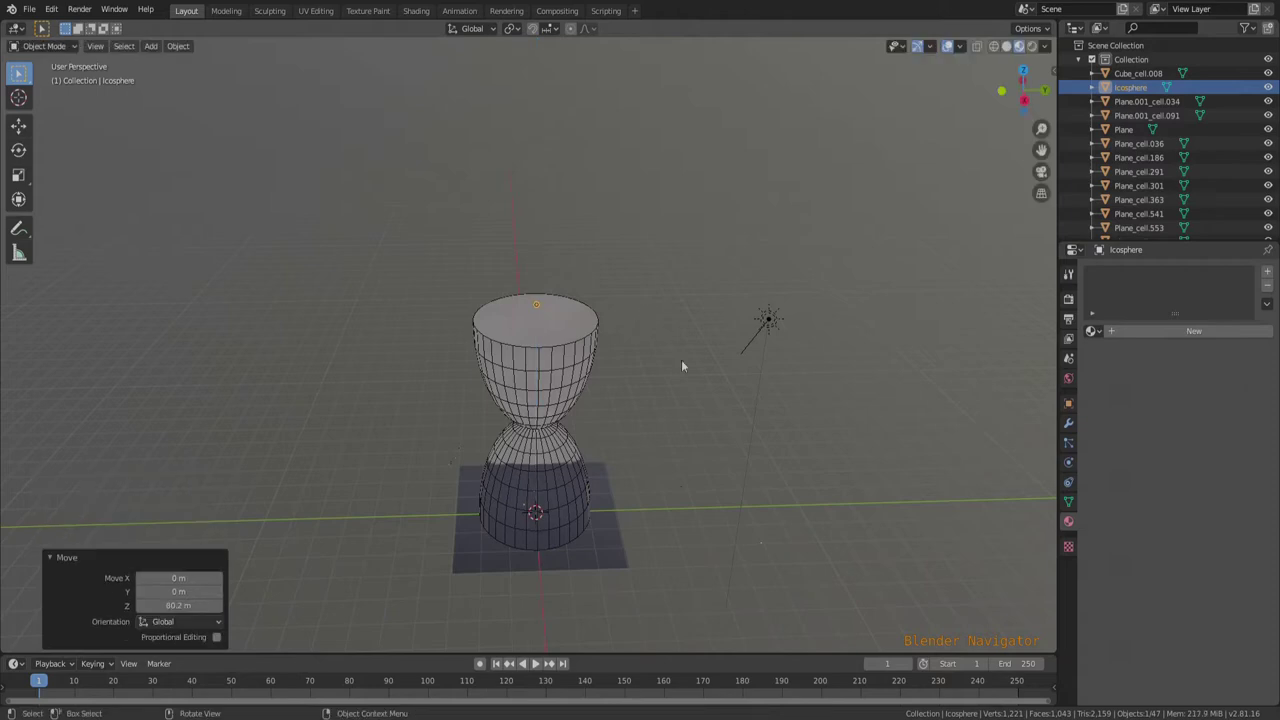
Step: Add an Array modifier to the ico sphere with a relative X offset of 1.1
{"action": "scroll", "coordinate": [521, 286], "scroll_direction": "up", "scroll_amount": 8}
{"action": "scroll", "coordinate": [560, 320], "scroll_direction": "down", "scroll_amount": 8}
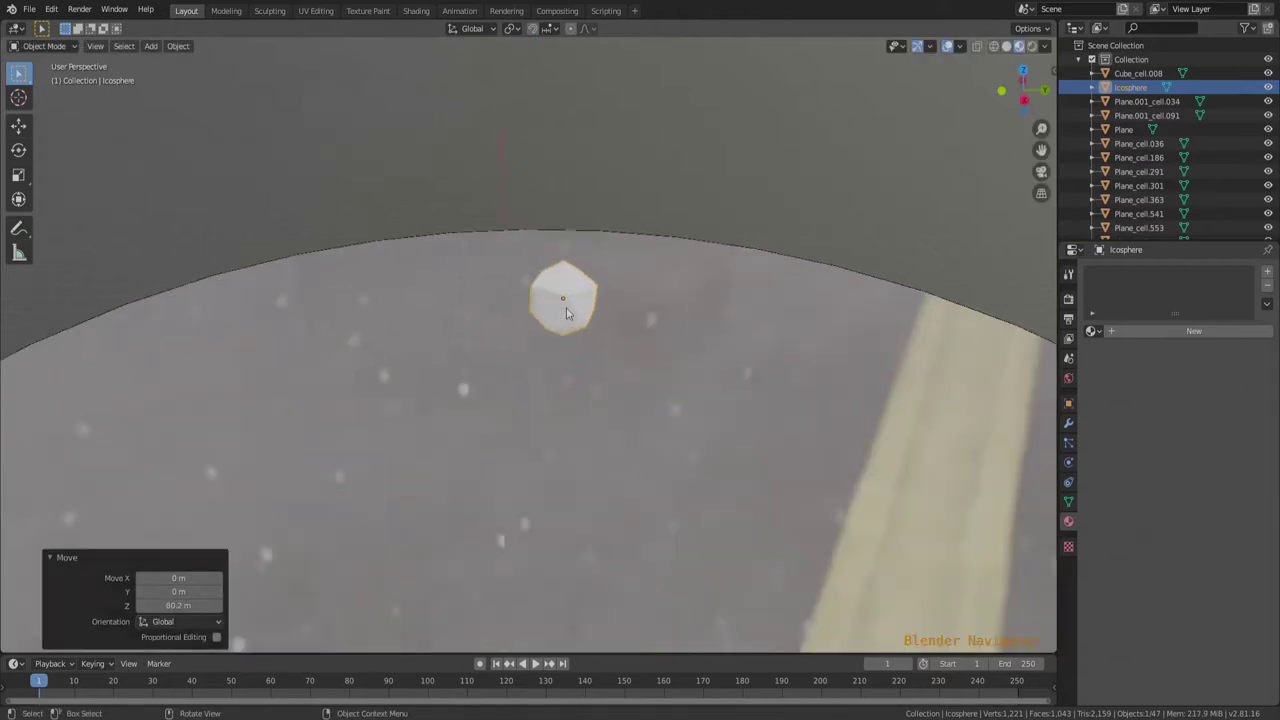
{"action": "middle_click_drag", "start_coordinate": [546, 347], "coordinate": [568, 468]}
{"action": "scroll", "coordinate": [557, 384], "scroll_direction": "up", "scroll_amount": 6}
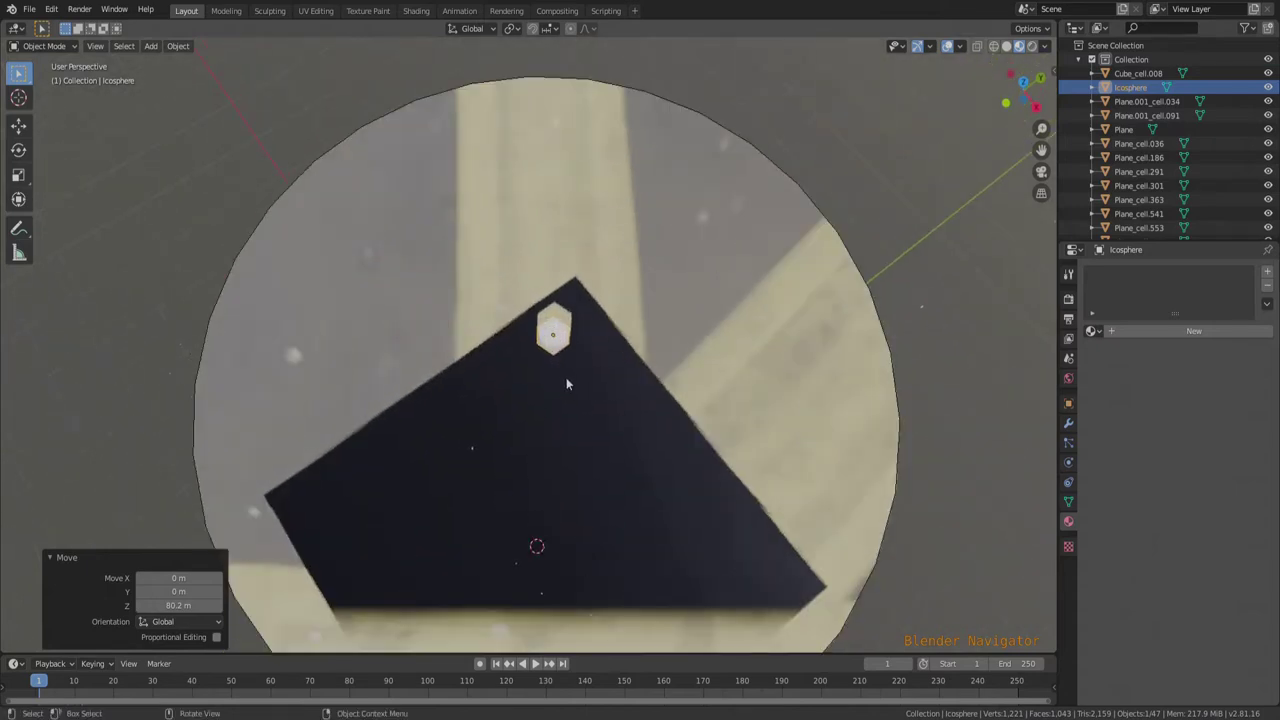
{"action": "scroll", "coordinate": [600, 420], "scroll_direction": "down", "scroll_amount": 3}
{"action": "middle_click_drag", "start_coordinate": [637, 457], "coordinate": [662, 407]}
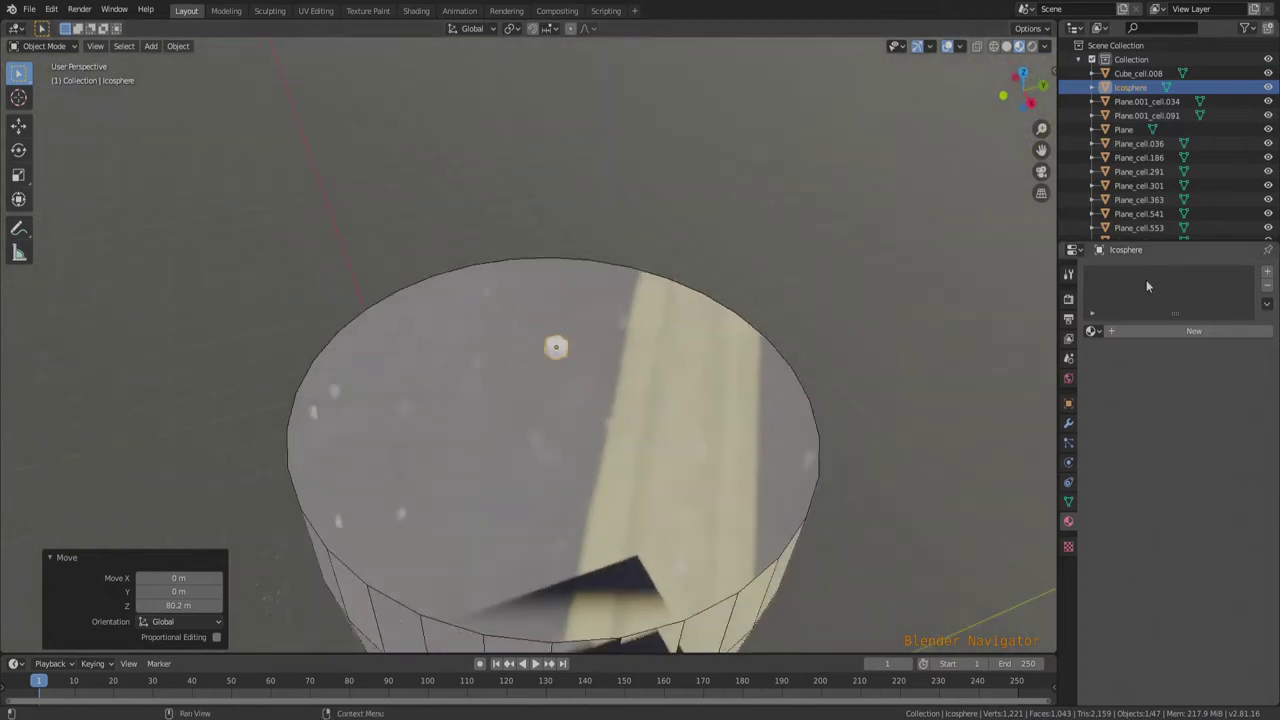
{"action": "left_click", "coordinate": [1068, 425]}
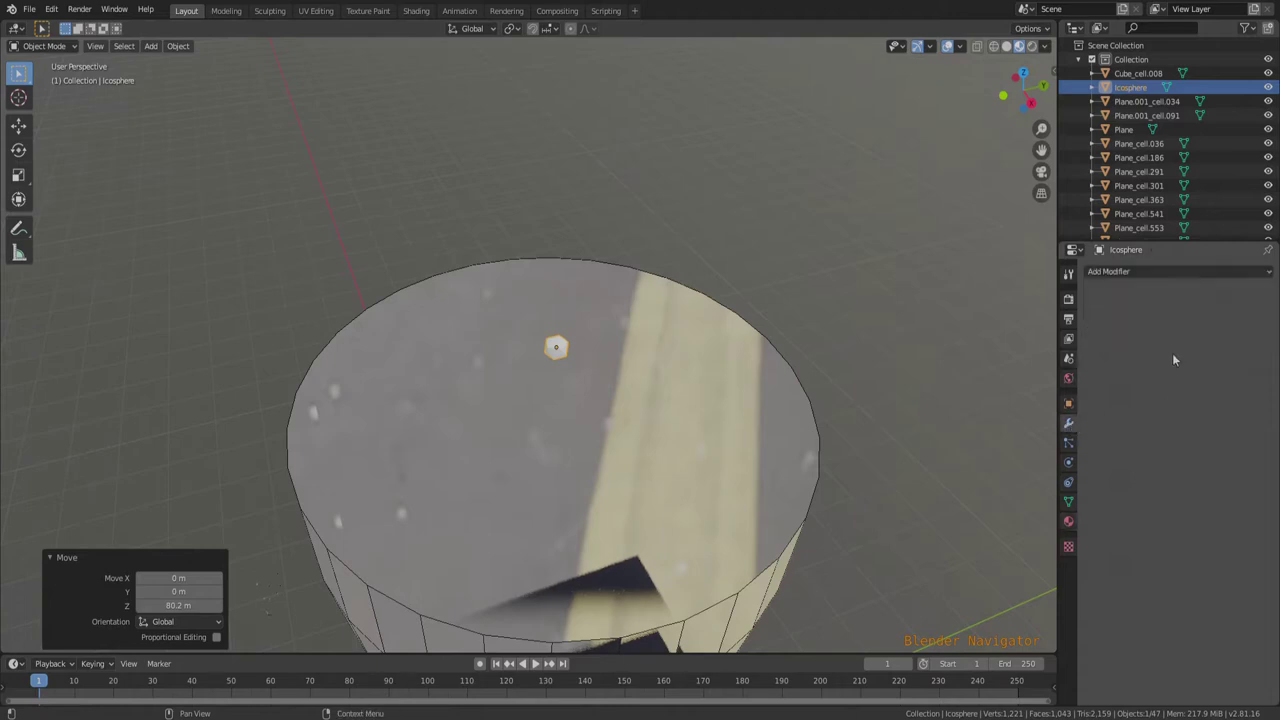
{"action": "left_click", "coordinate": [1140, 272]}
{"action": "left_click", "coordinate": [1012, 304]}
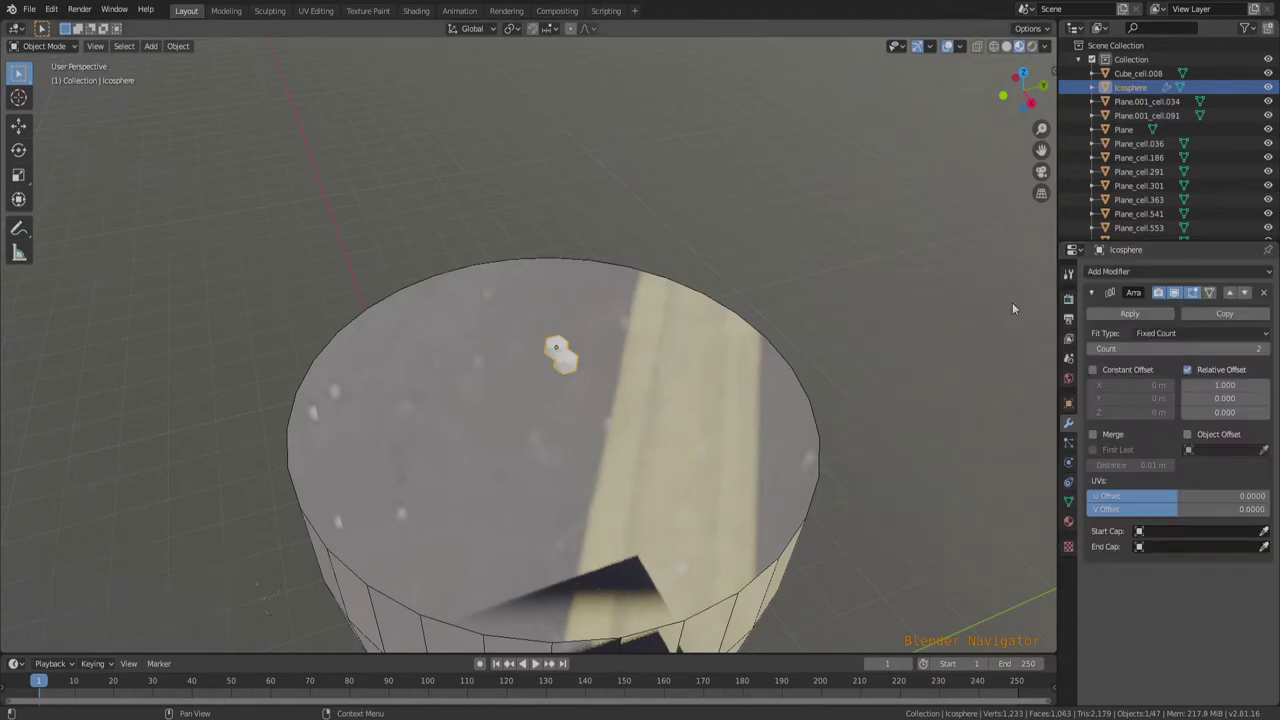
{"action": "left_click", "coordinate": [1236, 386]}
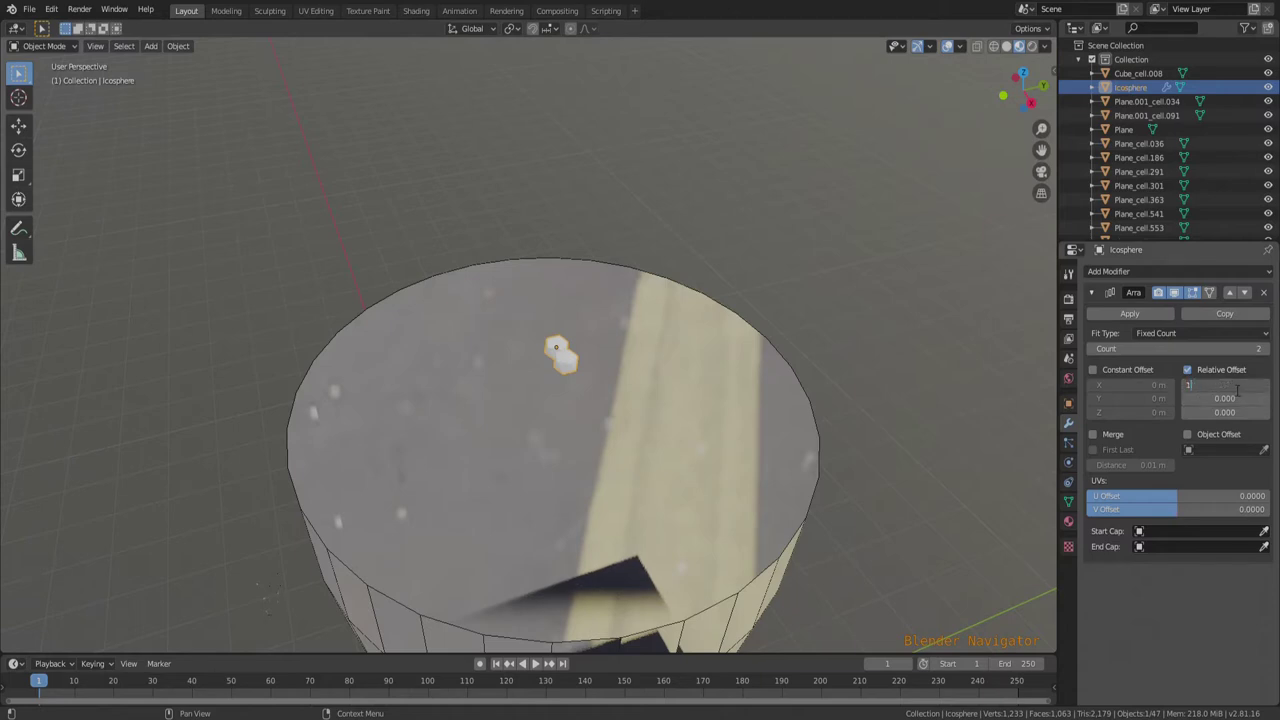
{"action": "type", "text": "1.1"}
{"action": "key", "text": "Return"}
Step: Raise the first array's count to 11 to form a row of spheres along X
{"action": "middle_click_drag", "start_coordinate": [849, 404], "coordinate": [547, 446]}
{"action": "scroll", "coordinate": [547, 446], "scroll_direction": "up", "scroll_amount": 6}
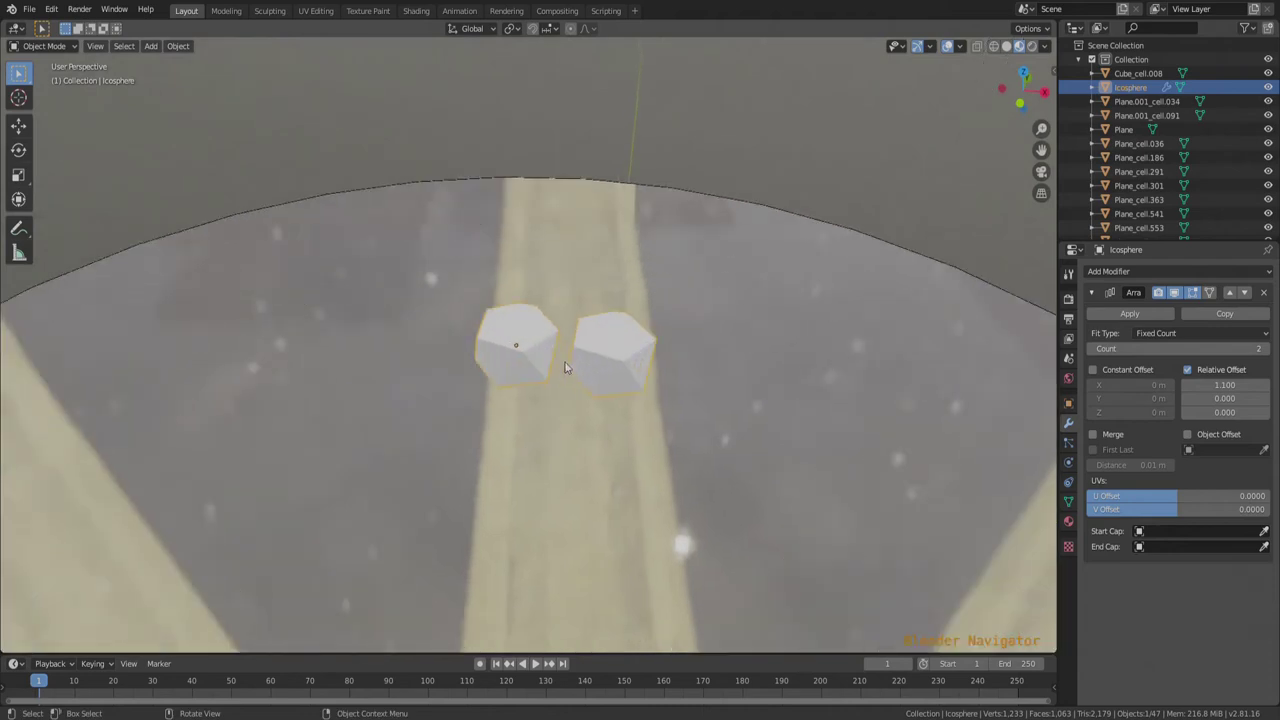
{"action": "scroll", "coordinate": [457, 384], "scroll_direction": "down", "scroll_amount": 5}
{"action": "middle_click_drag", "start_coordinate": [579, 369], "coordinate": [714, 394]}
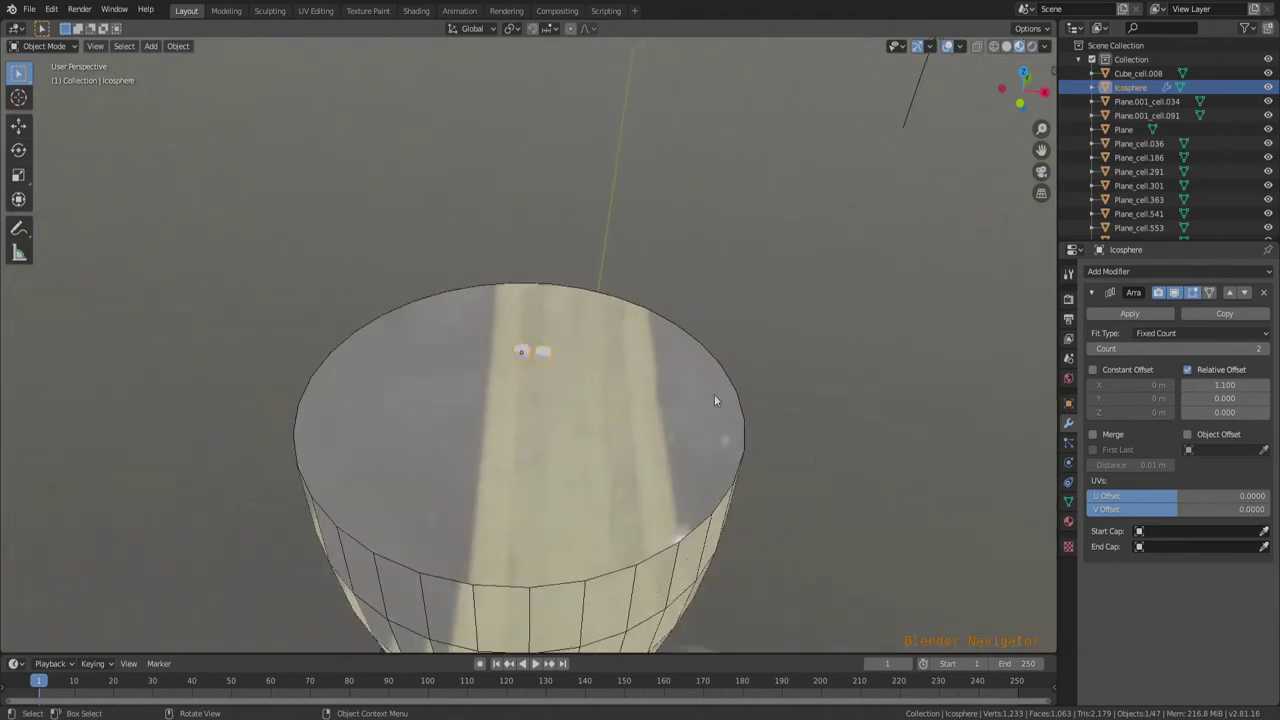
{"action": "left_click", "coordinate": [1265, 349]}
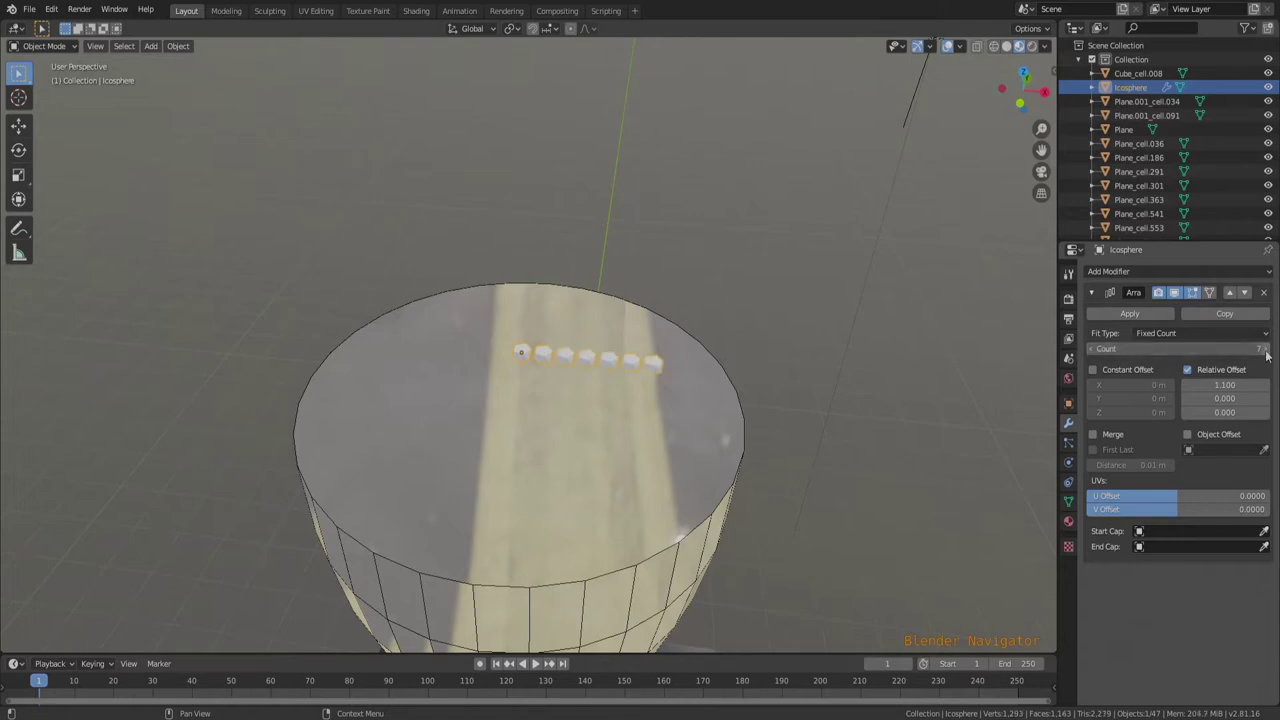
{"action": "left_click", "coordinate": [1265, 349]}
{"action": "left_click", "coordinate": [1265, 349]}
{"action": "left_click", "coordinate": [1265, 349]}
{"action": "left_click", "coordinate": [1265, 349]}
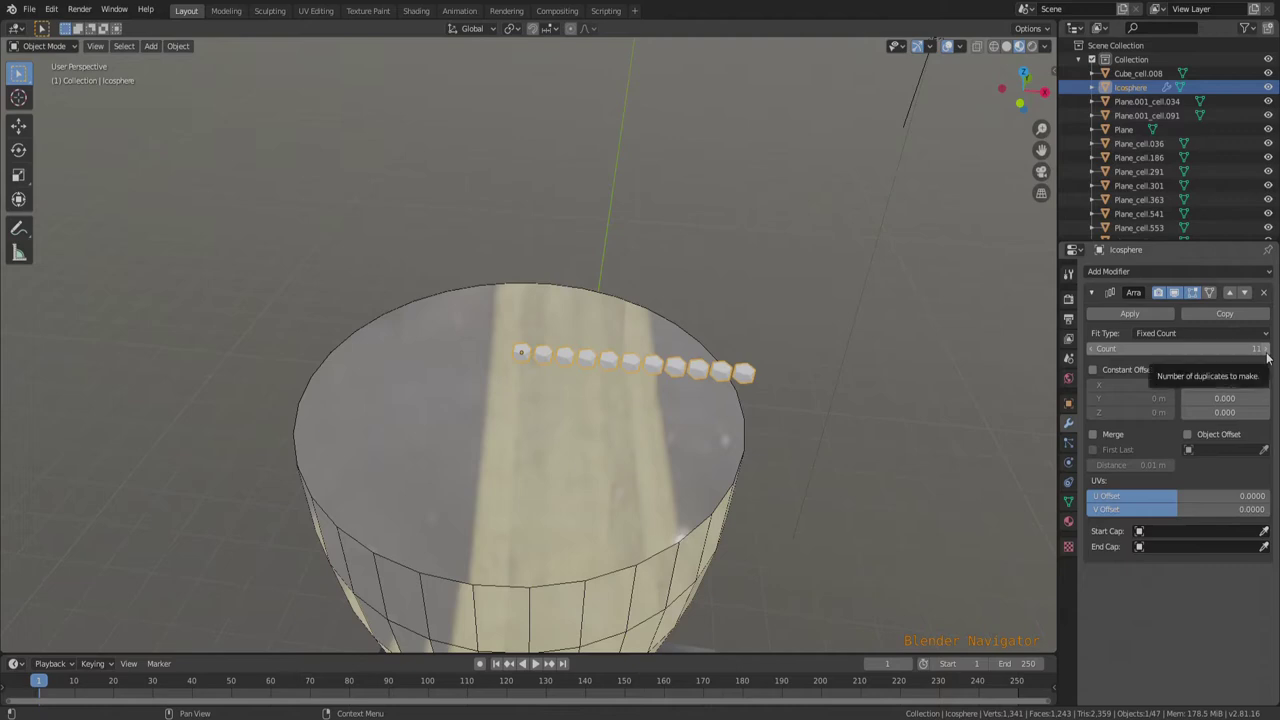
Step: Add a second Array modifier with relative offsets of X 0 and Y 1.1
{"action": "middle_click_drag", "start_coordinate": [856, 452], "coordinate": [765, 458]}
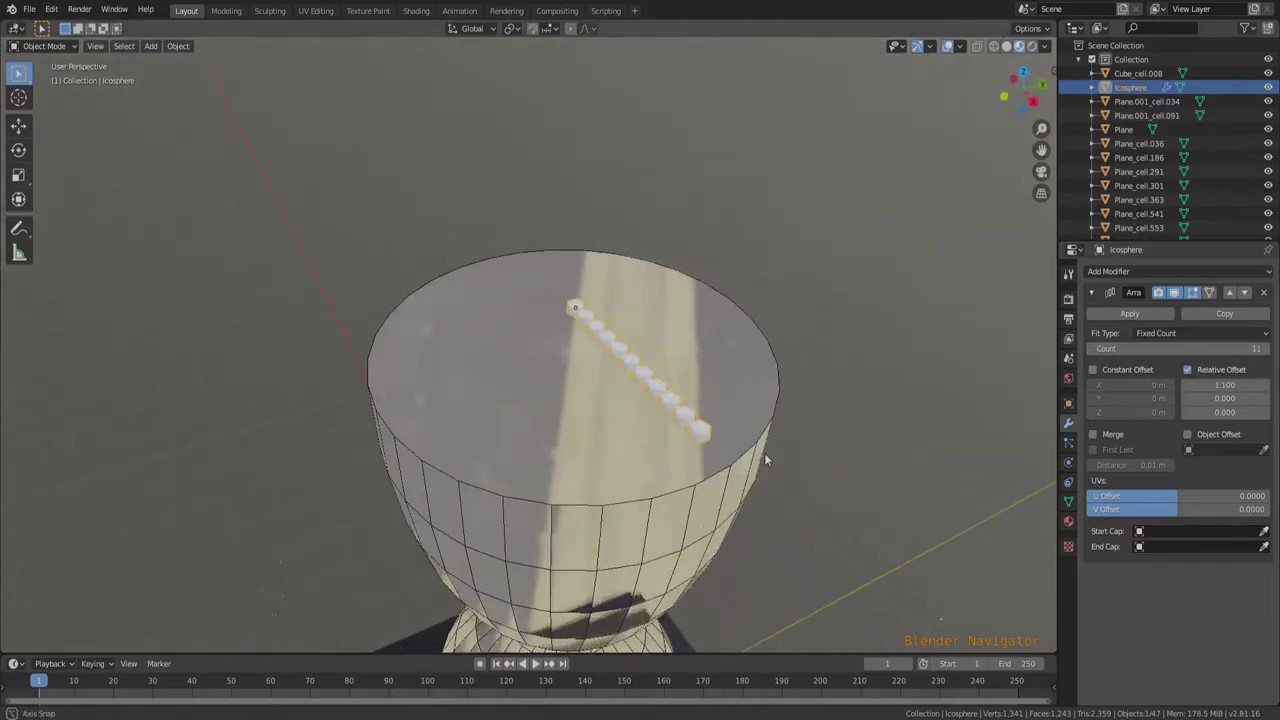
{"action": "left_click", "coordinate": [1153, 271]}
{"action": "left_click", "coordinate": [1003, 303]}
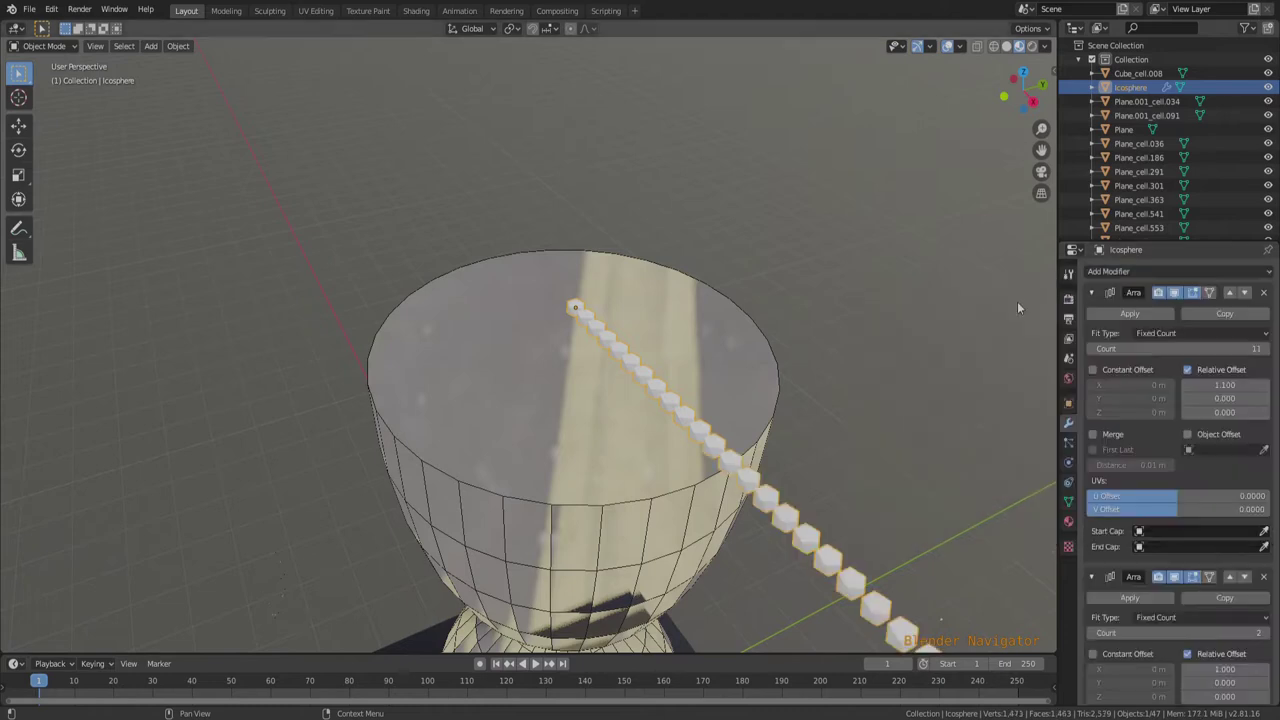
{"action": "scroll", "coordinate": [1260, 530], "scroll_direction": "down", "scroll_amount": 5}
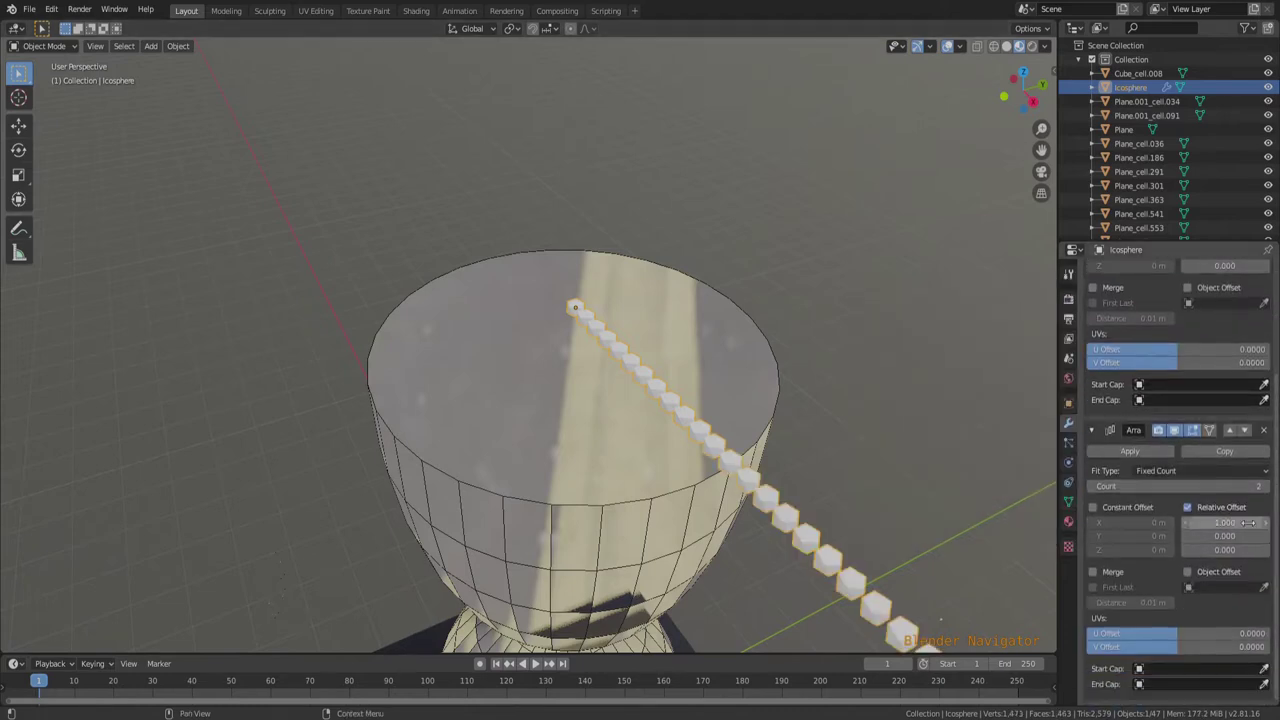
{"action": "left_click", "coordinate": [1248, 522]}
{"action": "key", "text": "Return"}
{"action": "left_click", "coordinate": [1240, 536]}
{"action": "type", "text": "0.0"}
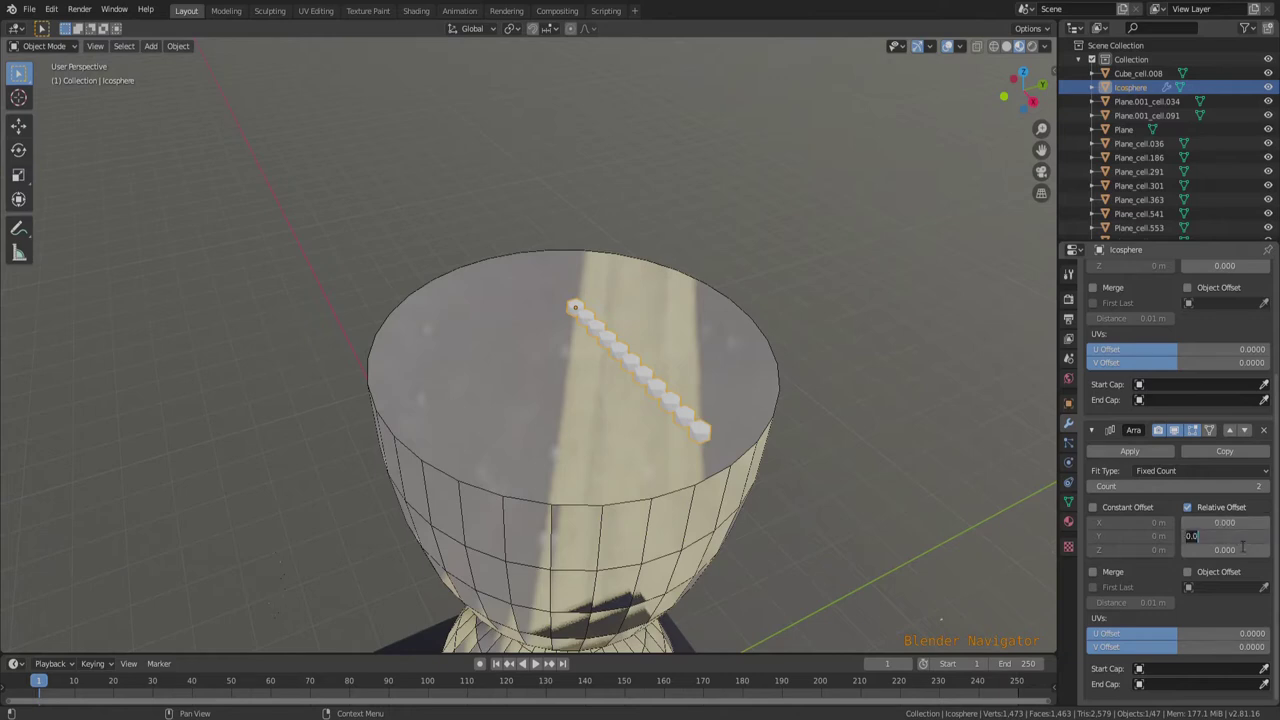
{"action": "type", "text": ".1"}
{"action": "key", "text": "Return"}
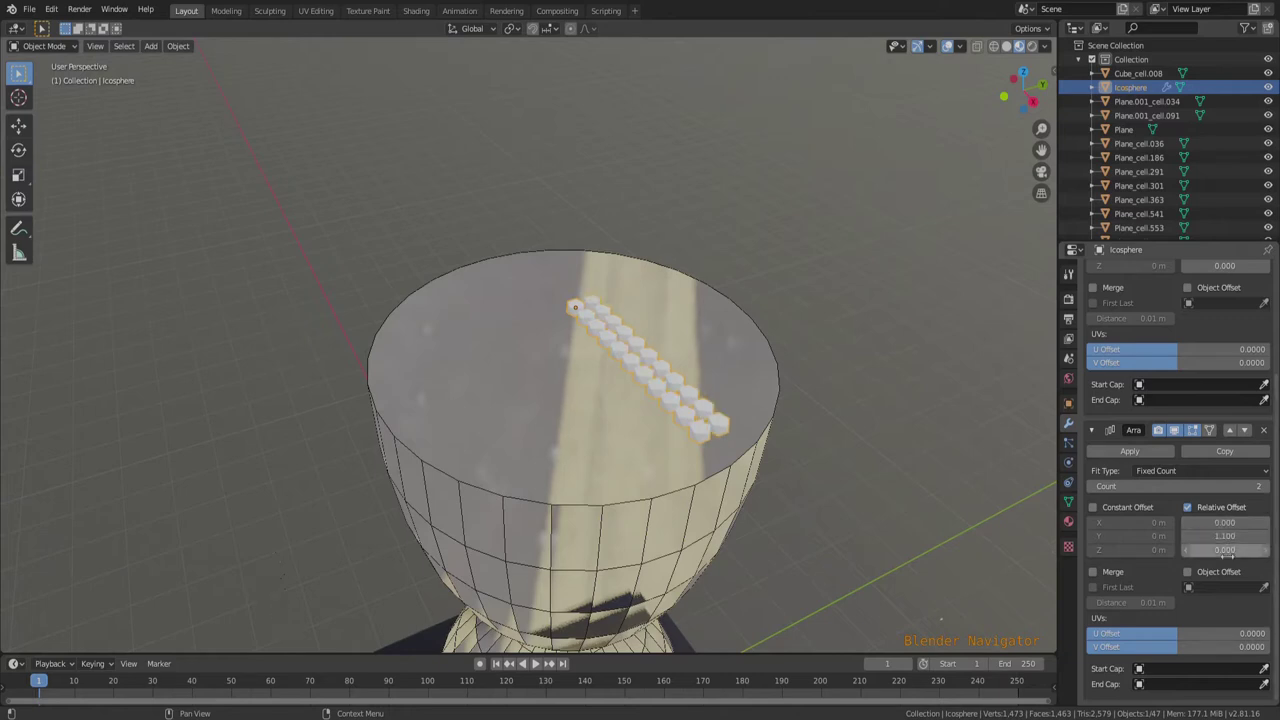
Step: Set the second array's count to 11 to extend the sphere rows into a flat grid
{"action": "left_click", "coordinate": [1255, 488]}
{"action": "type", "text": "10"}
{"action": "key", "text": "Return"}
{"action": "middle_click_drag", "start_coordinate": [836, 419], "coordinate": [1018, 505]}
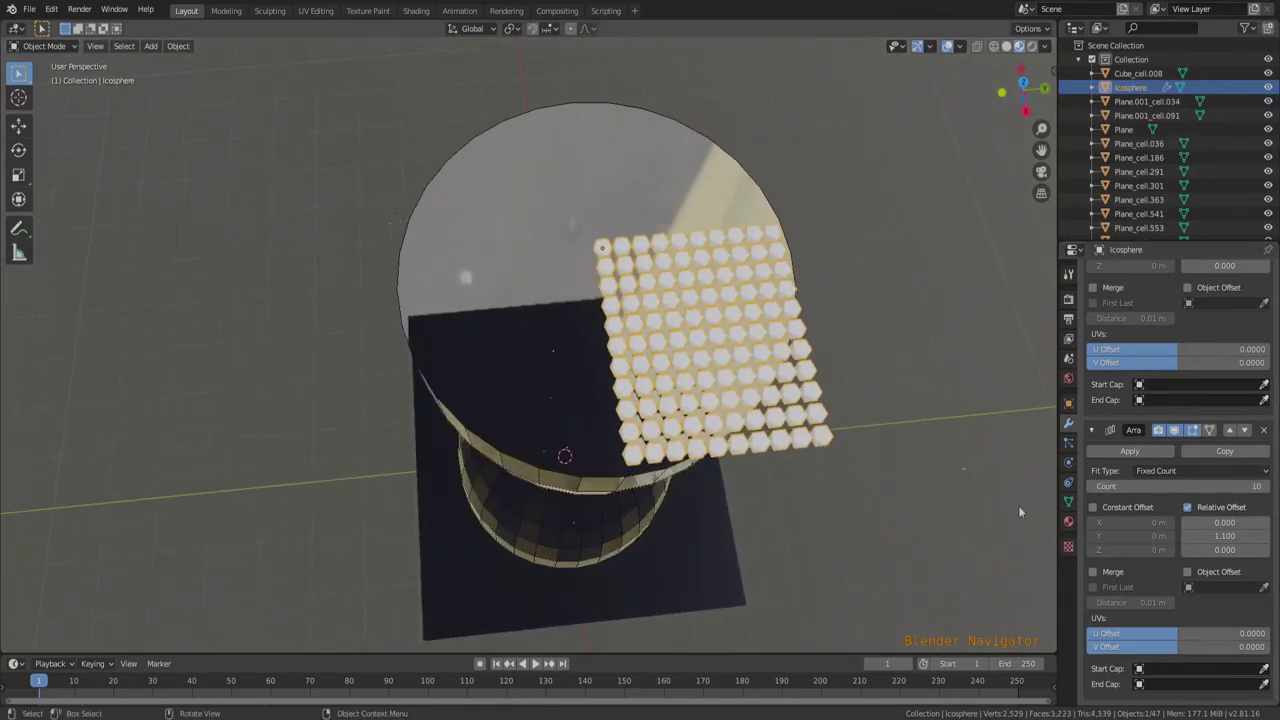
{"action": "left_click", "coordinate": [1259, 486]}
{"action": "type", "text": "1.1"}
{"action": "key", "text": "Return"}
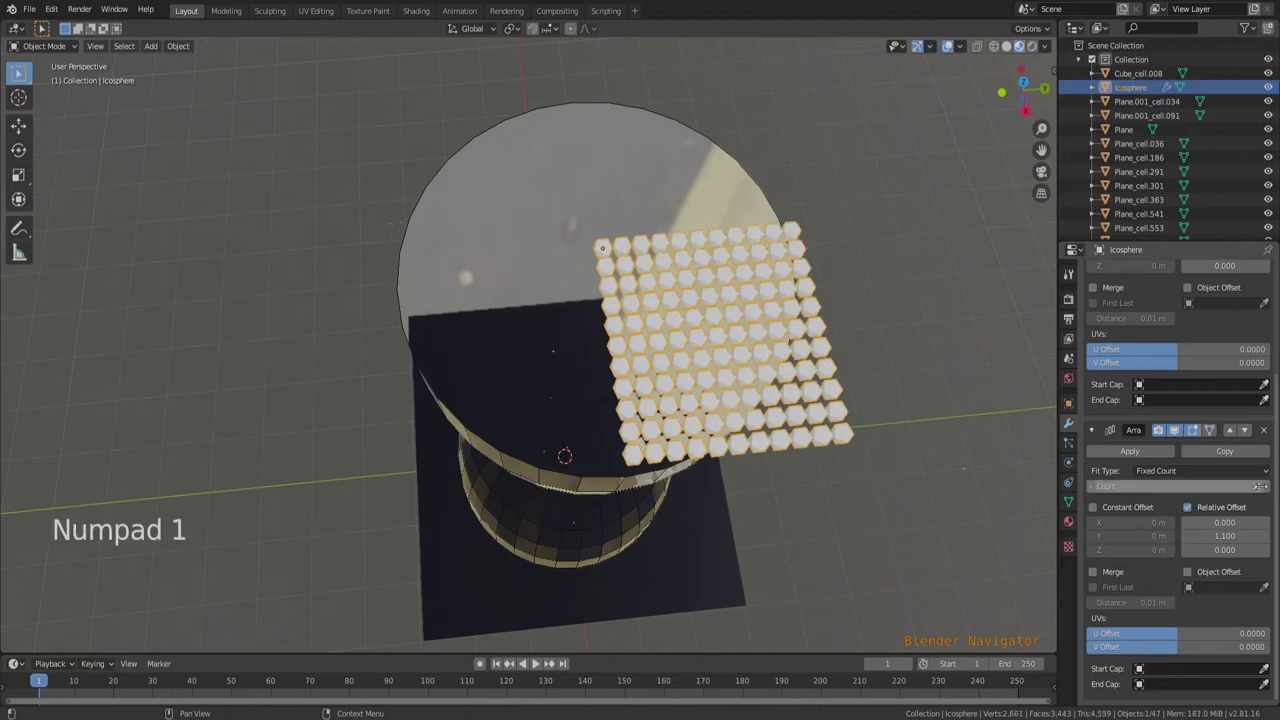
Step: Add a third Array modifier with relative offsets of X 0 and Z 1.1 to stack the sphere grid vertically
{"action": "middle_click_drag", "start_coordinate": [1006, 485], "coordinate": [995, 450]}
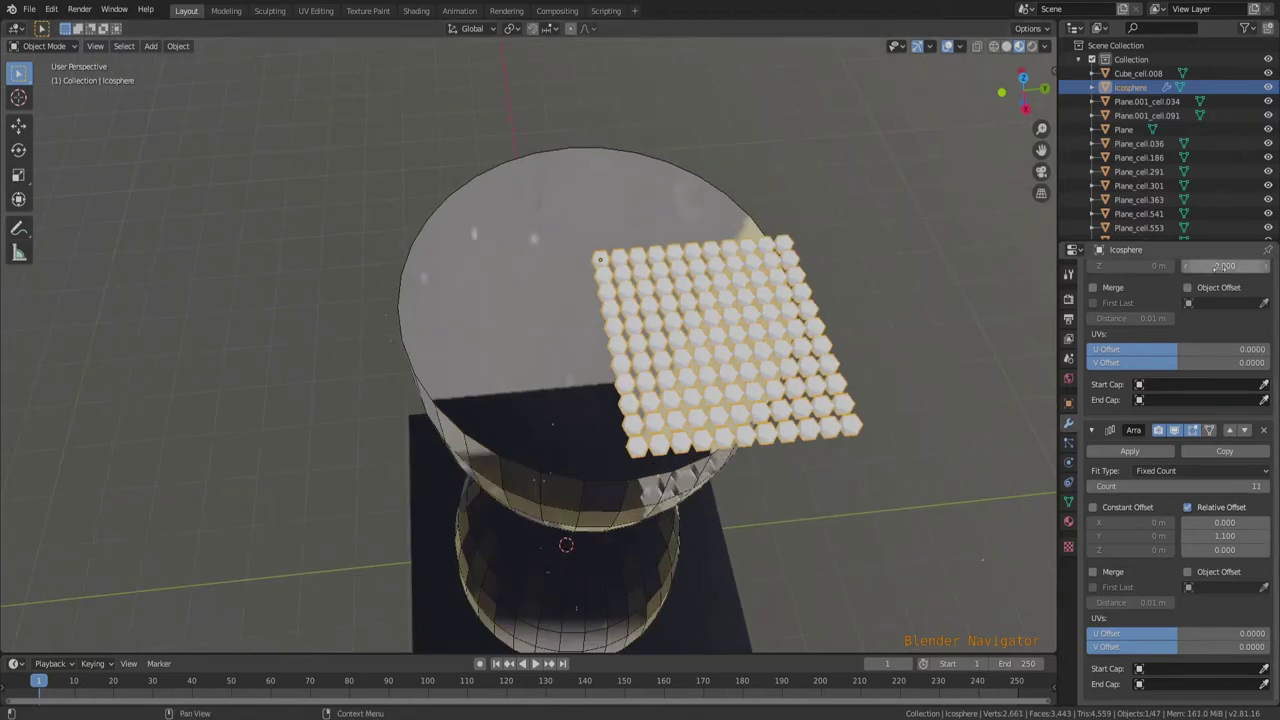
{"action": "scroll", "coordinate": [1229, 453], "scroll_direction": "up", "scroll_amount": 4}
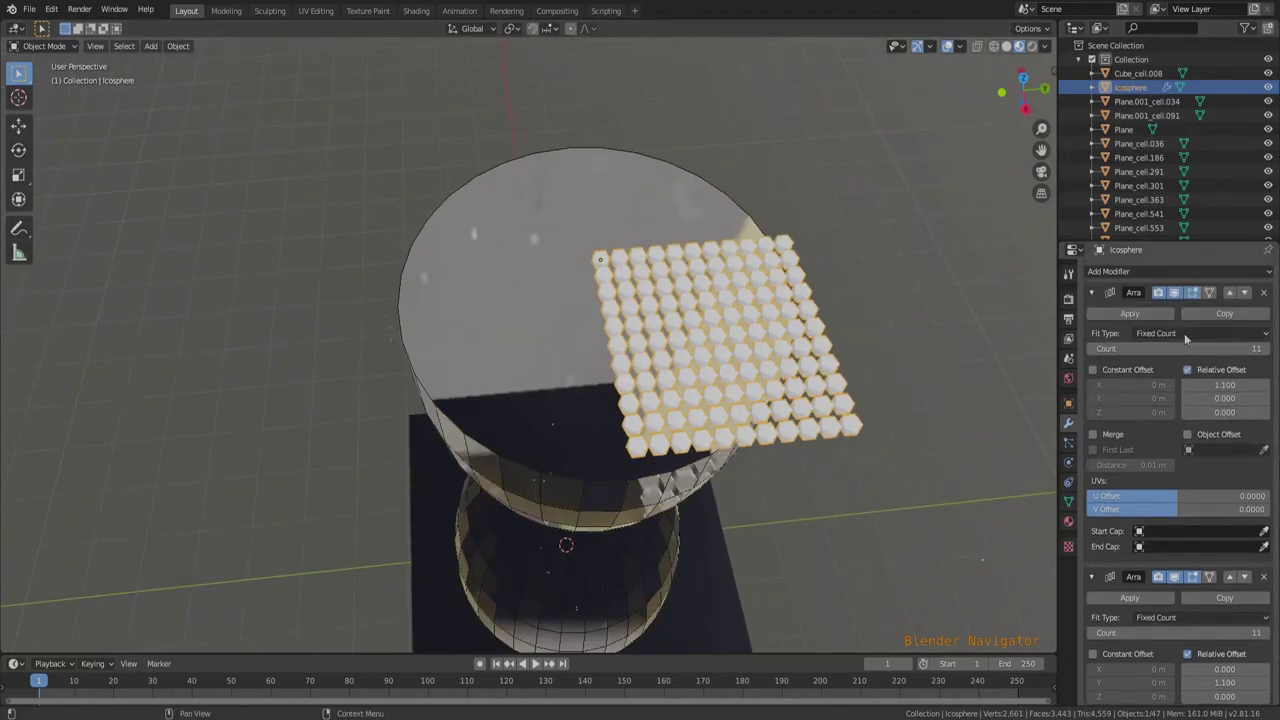
{"action": "left_click", "coordinate": [1125, 270]}
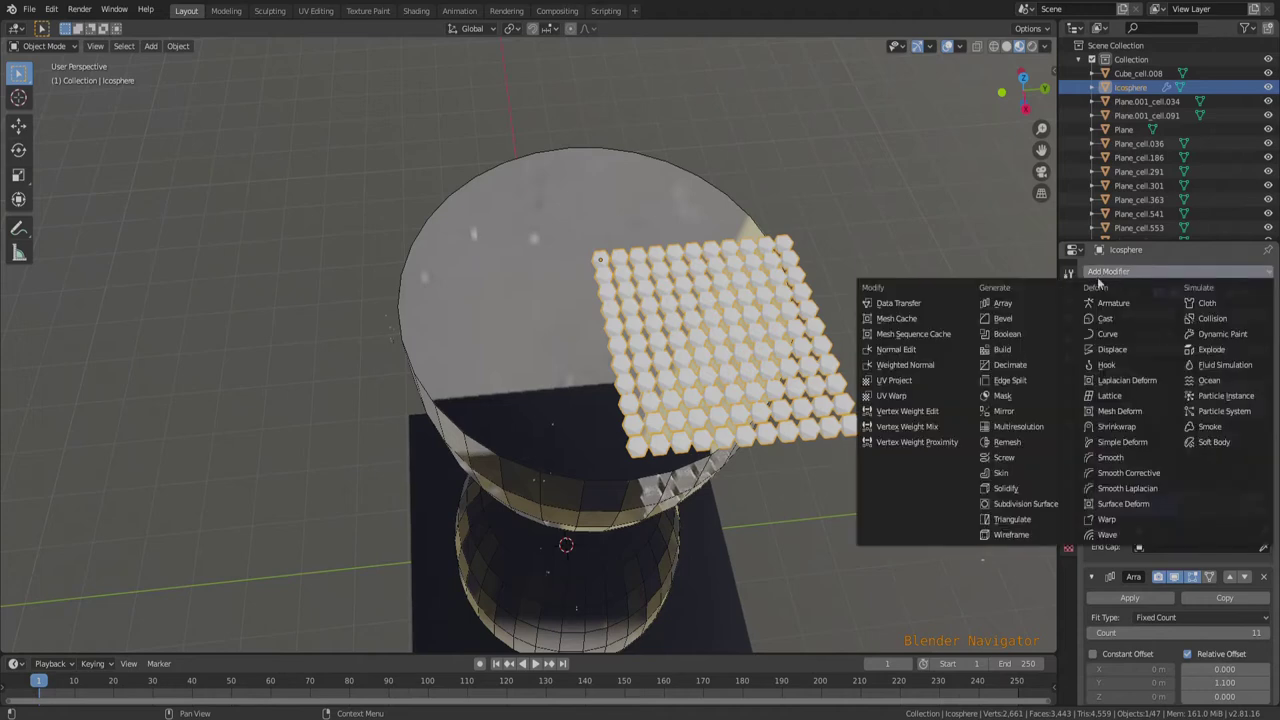
{"action": "left_click", "coordinate": [992, 302]}
{"action": "scroll", "coordinate": [1218, 478], "scroll_direction": "down", "scroll_amount": 12}
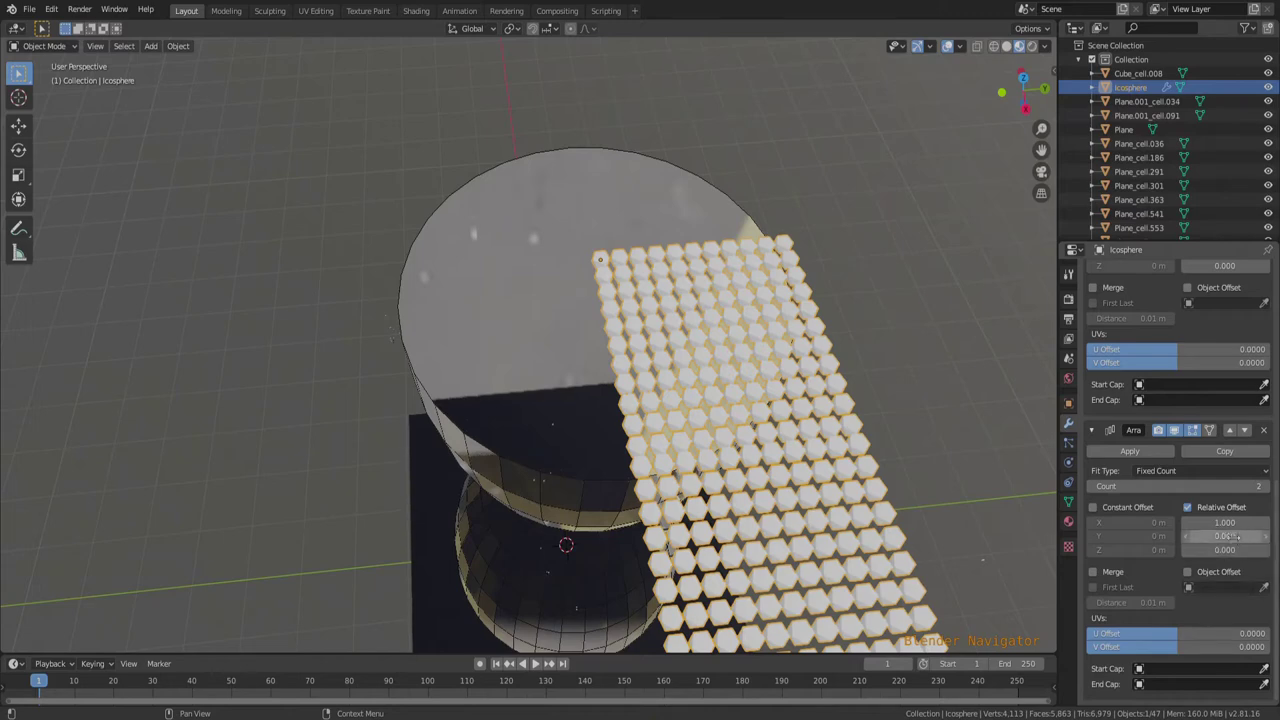
{"action": "left_click", "coordinate": [1234, 522]}
{"action": "type", "text": "0"}
{"action": "key", "text": "Return"}
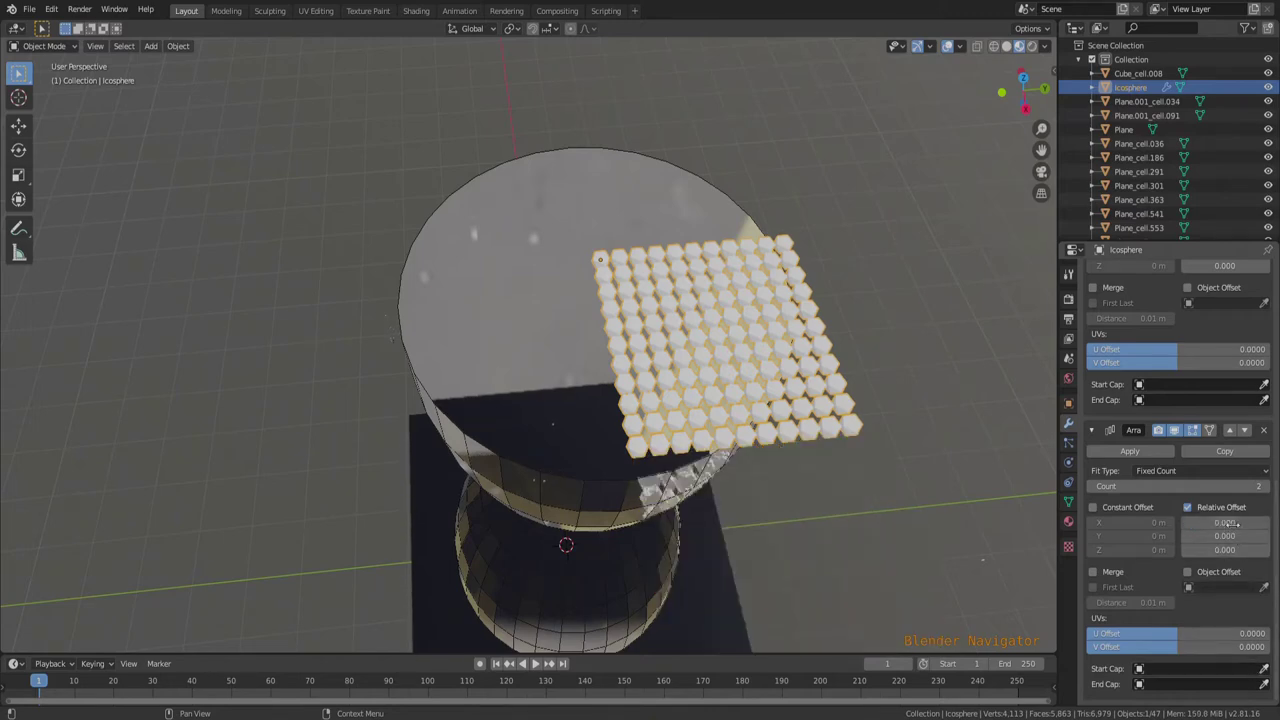
{"action": "left_click", "coordinate": [1240, 551]}
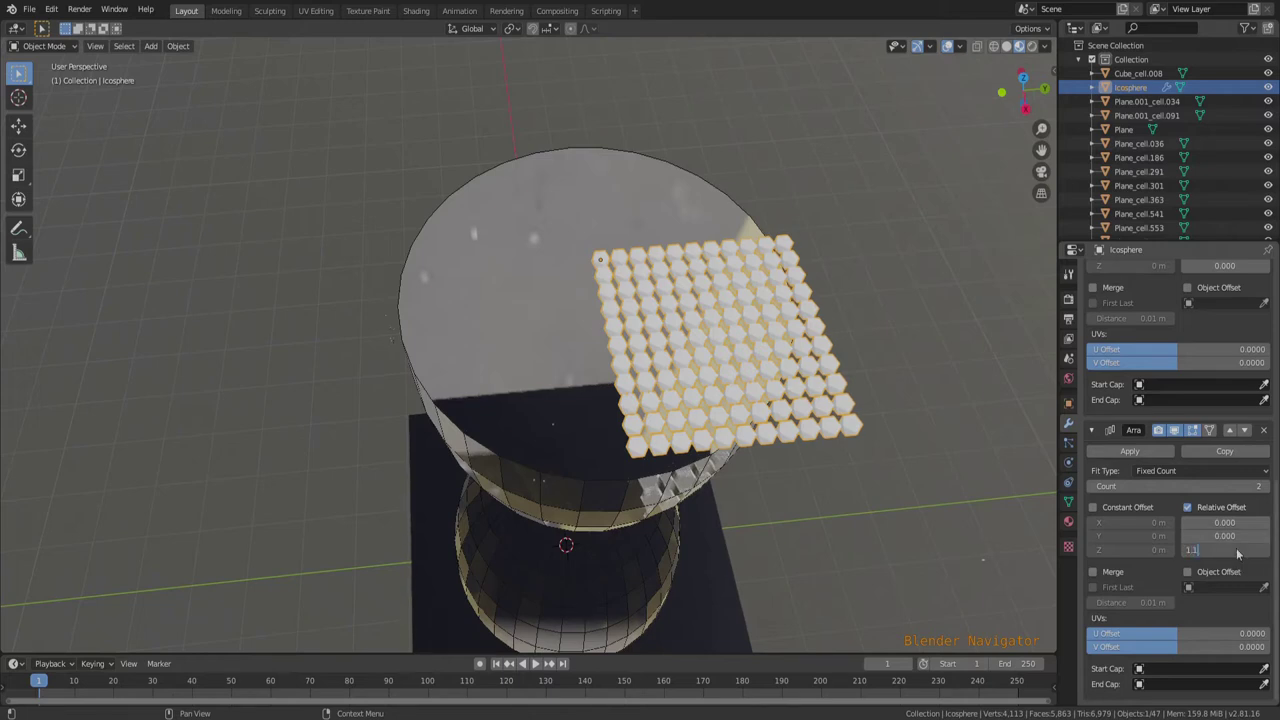
{"action": "type", "text": "1.1"}
{"action": "key", "text": "Return"}
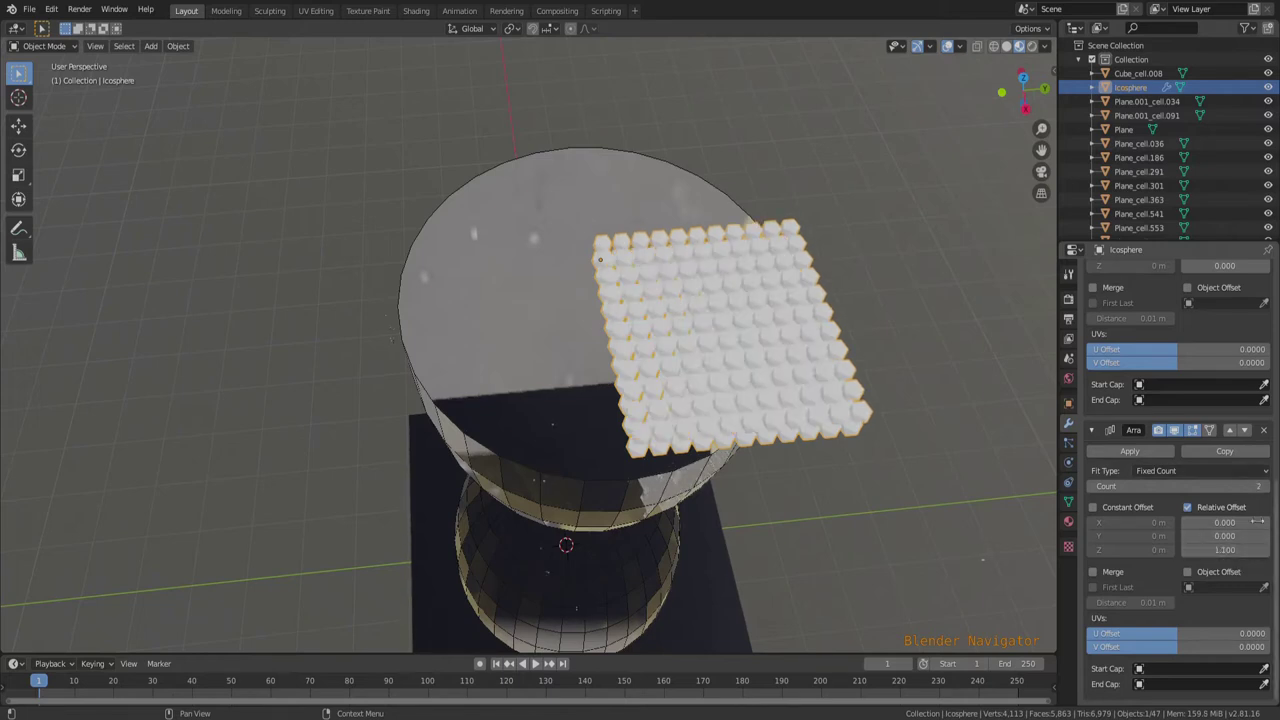
Step: Set the third array's count to 11 to stack the sphere layers upward
{"action": "left_click", "coordinate": [1258, 489]}
{"action": "type", "text": "1"}
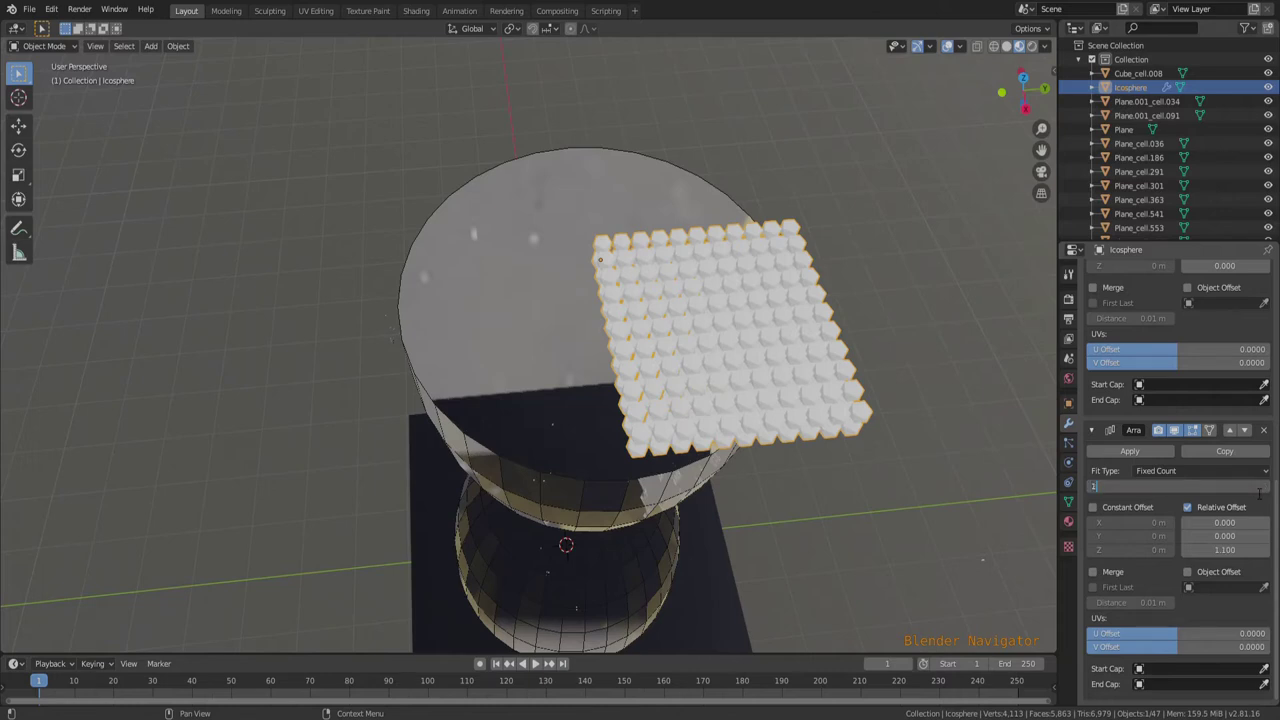
{"action": "type", "text": "1"}
{"action": "key", "text": "Return"}
{"action": "scroll", "coordinate": [568, 456], "scroll_direction": "down", "scroll_amount": 4}
{"action": "middle_click_drag", "start_coordinate": [568, 456], "coordinate": [725, 436]}
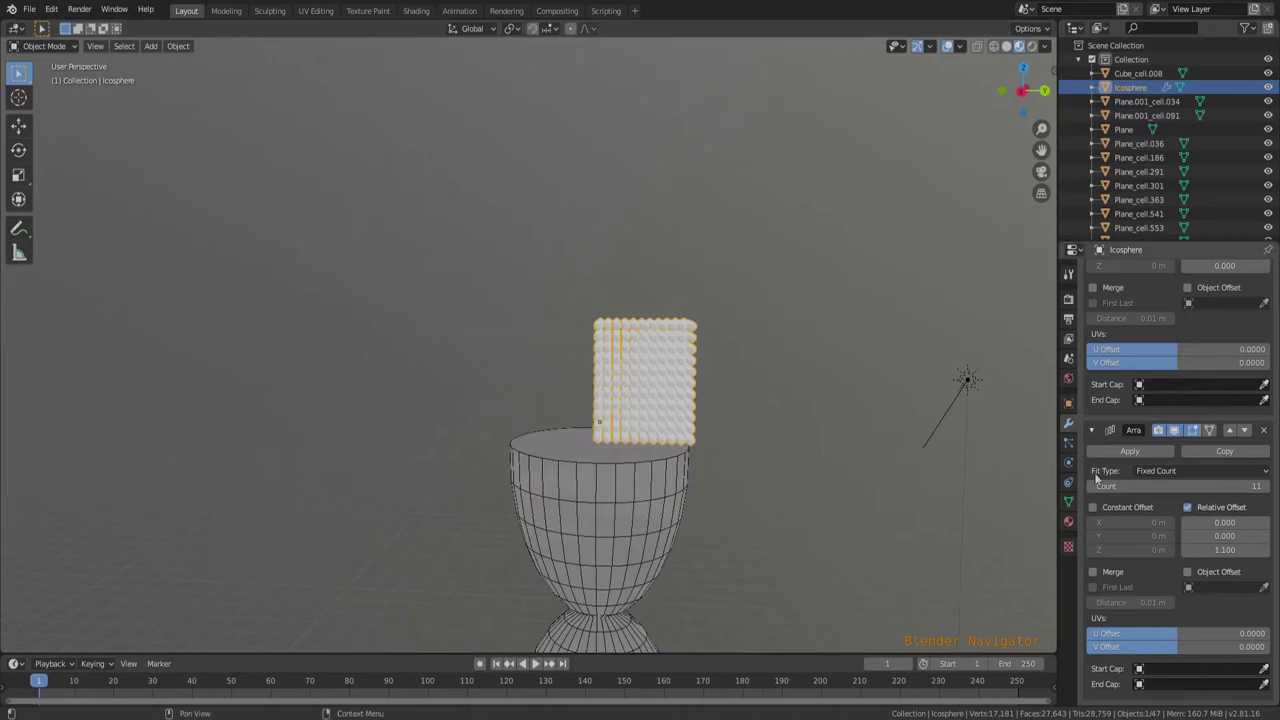
Step: Set the third array's count to 10
{"action": "left_click", "coordinate": [1257, 487]}
{"action": "type", "text": "10"}
{"action": "key", "text": "Return"}
{"action": "middle_click_drag", "start_coordinate": [934, 562], "coordinate": [812, 516]}
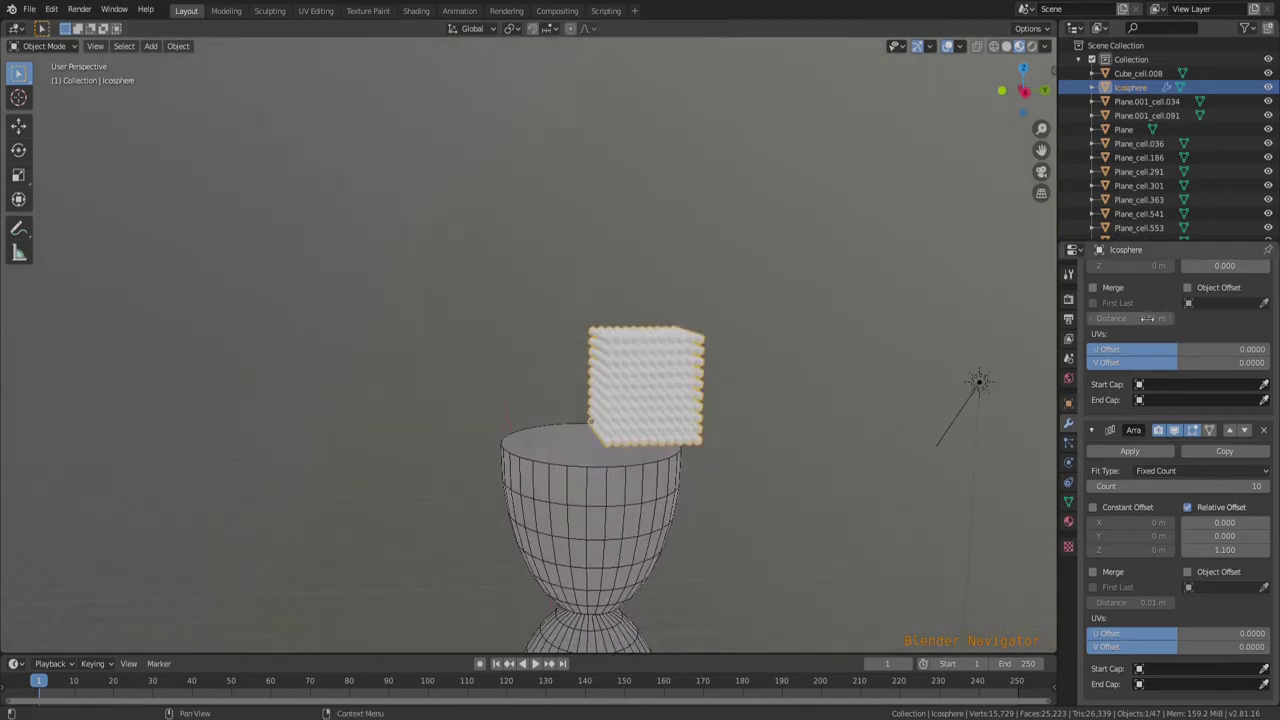
Step: Apply all three Array modifiers to the ico sphere so the grid becomes real mesh geometry
{"action": "scroll", "coordinate": [1155, 352], "scroll_direction": "down", "scroll_amount": 5}
{"action": "scroll", "coordinate": [1165, 480], "scroll_direction": "down", "scroll_amount": 5}
{"action": "left_click", "coordinate": [1129, 451]}
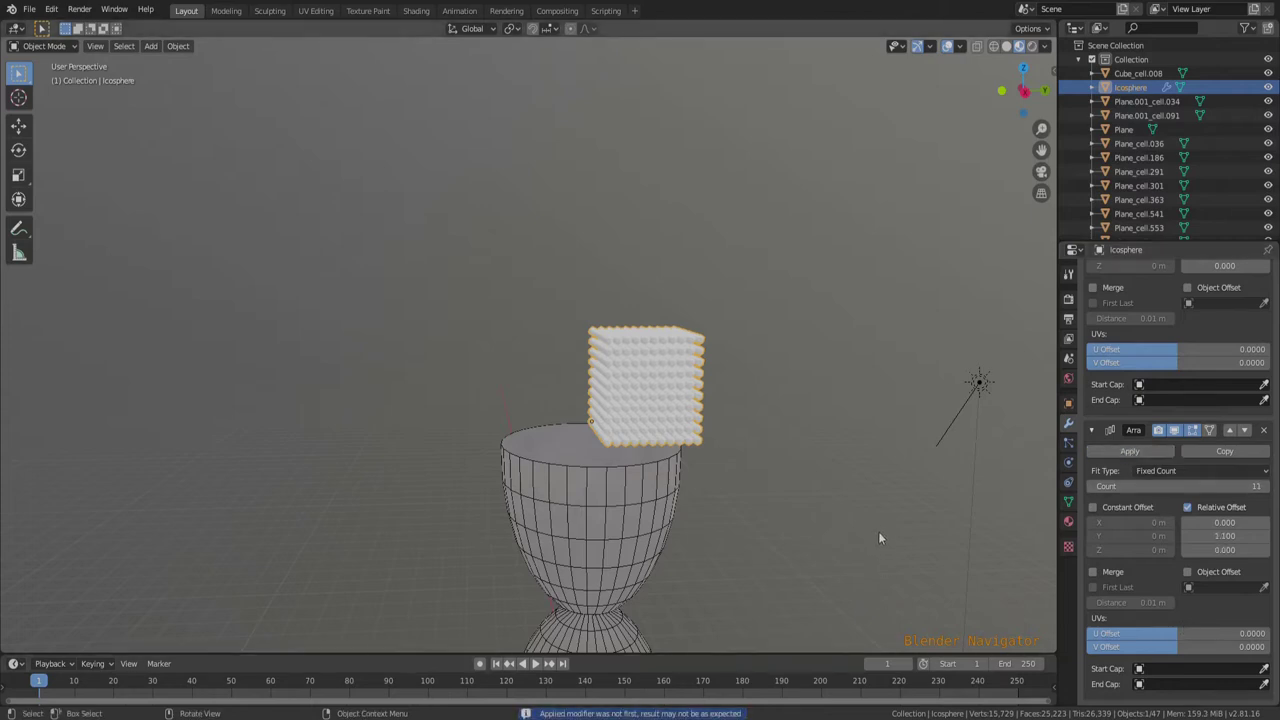
{"action": "key", "text": "Tab"}
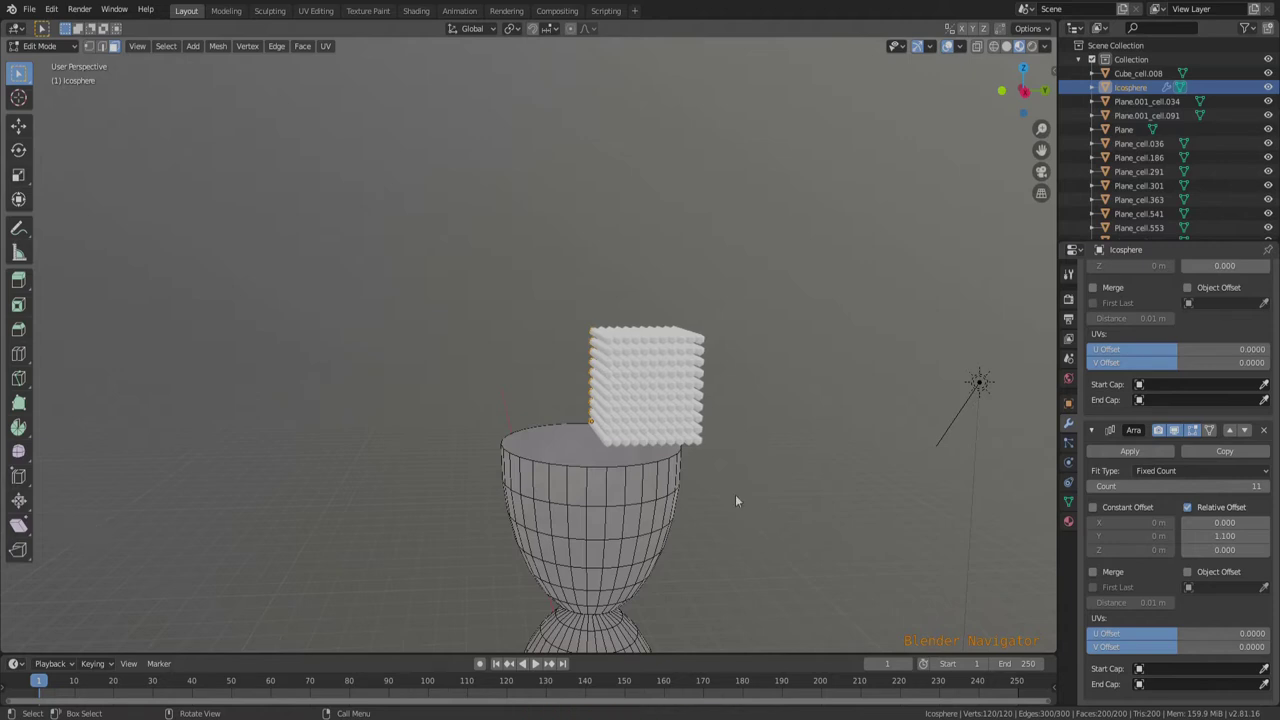
{"action": "key", "text": "Tab"}
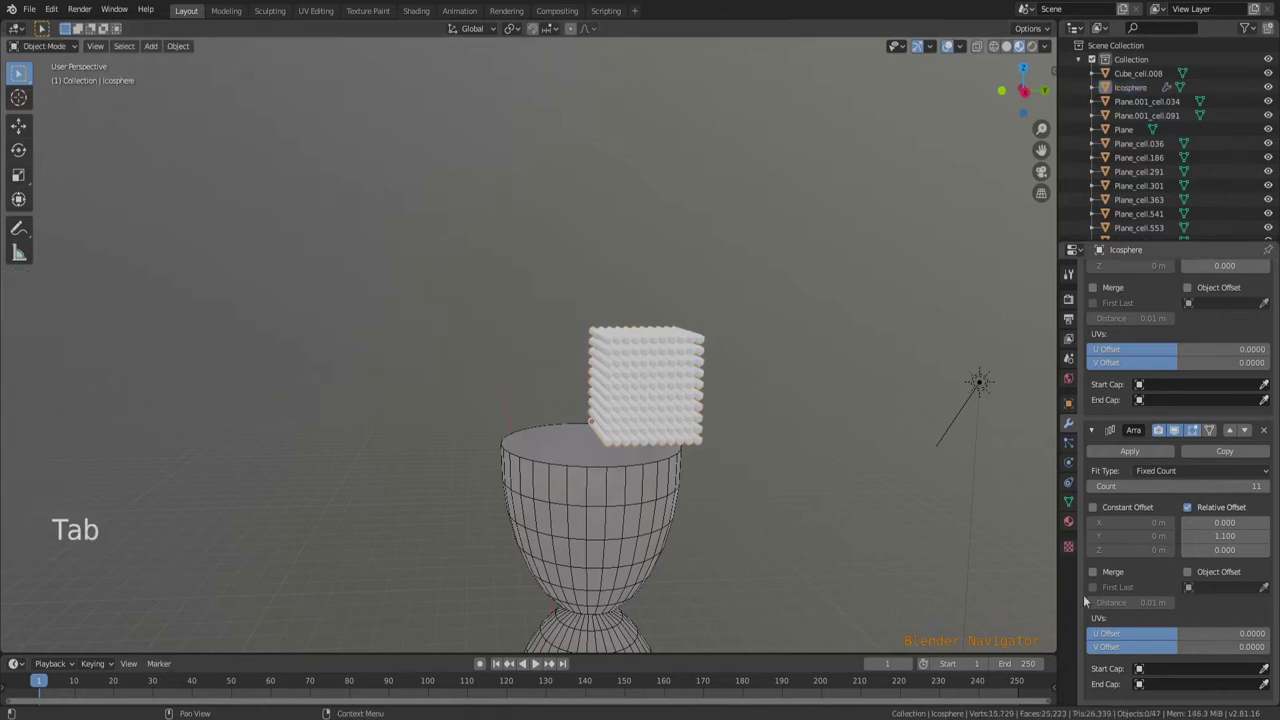
{"action": "left_click", "coordinate": [1128, 452]}
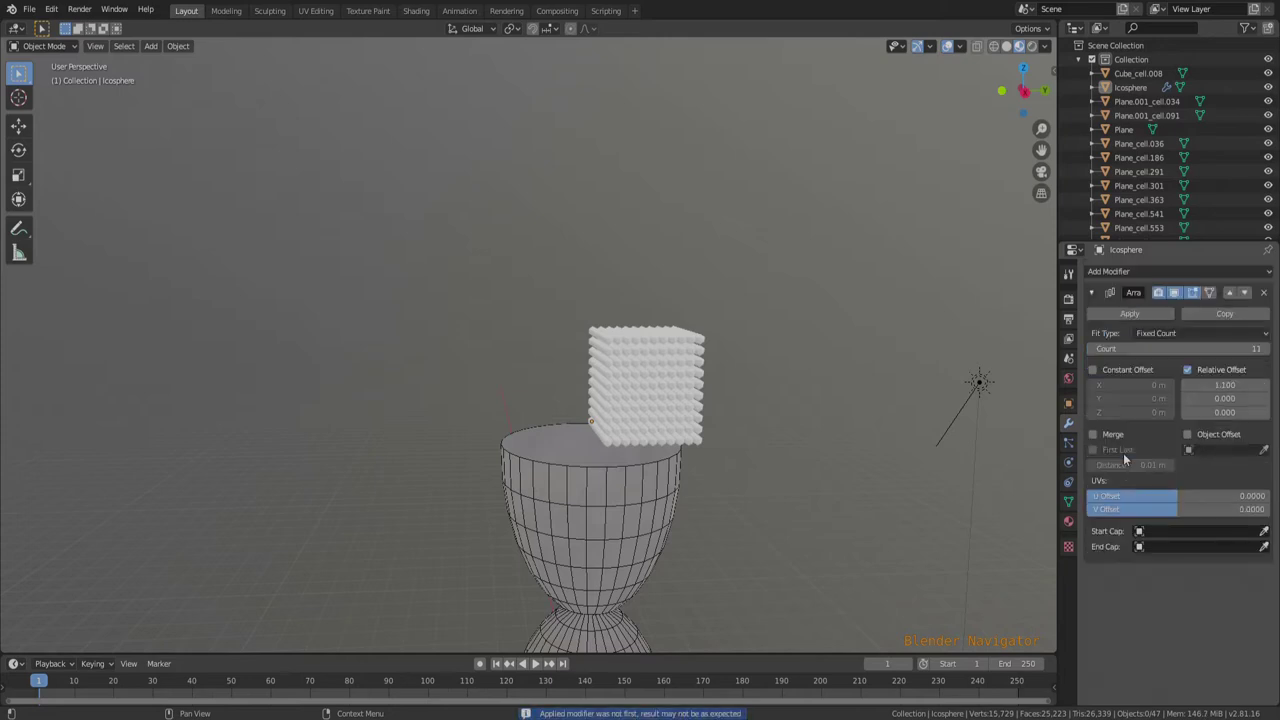
{"action": "left_click", "coordinate": [1118, 314]}
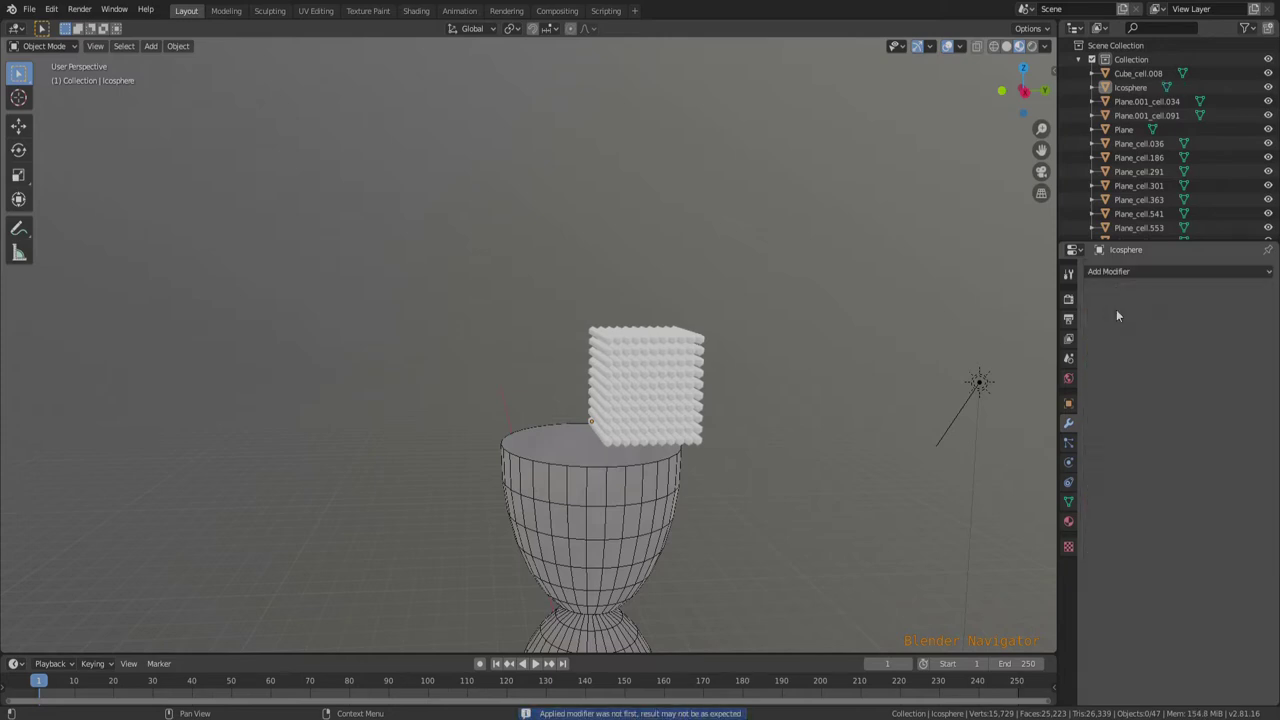
Step: Select only the sphere grid and move it horizontally so it is centred above the hourglass's upper opening
{"action": "mouse_move", "coordinate": [798, 527]}
{"action": "middle_mouse_down"}
{"action": "mouse_move", "coordinate": [758, 522]}
{"action": "mouse_move", "coordinate": [803, 529]}
{"action": "middle_mouse_up"}
{"action": "left_click_drag", "start_coordinate": [556, 272], "coordinate": [712, 444]}
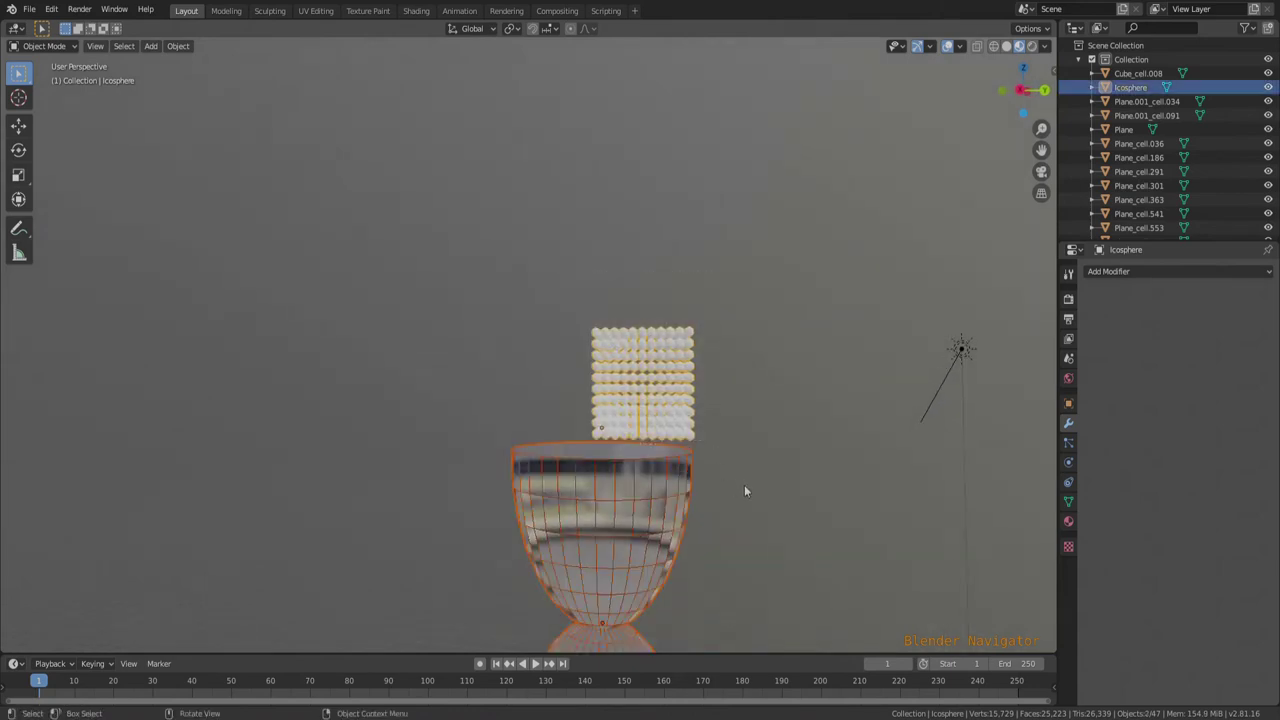
{"action": "left_click", "coordinate": [571, 316]}
{"action": "left_click_drag", "start_coordinate": [529, 292], "coordinate": [760, 441]}
{"action": "middle_click_drag", "start_coordinate": [803, 423], "coordinate": [823, 603]}
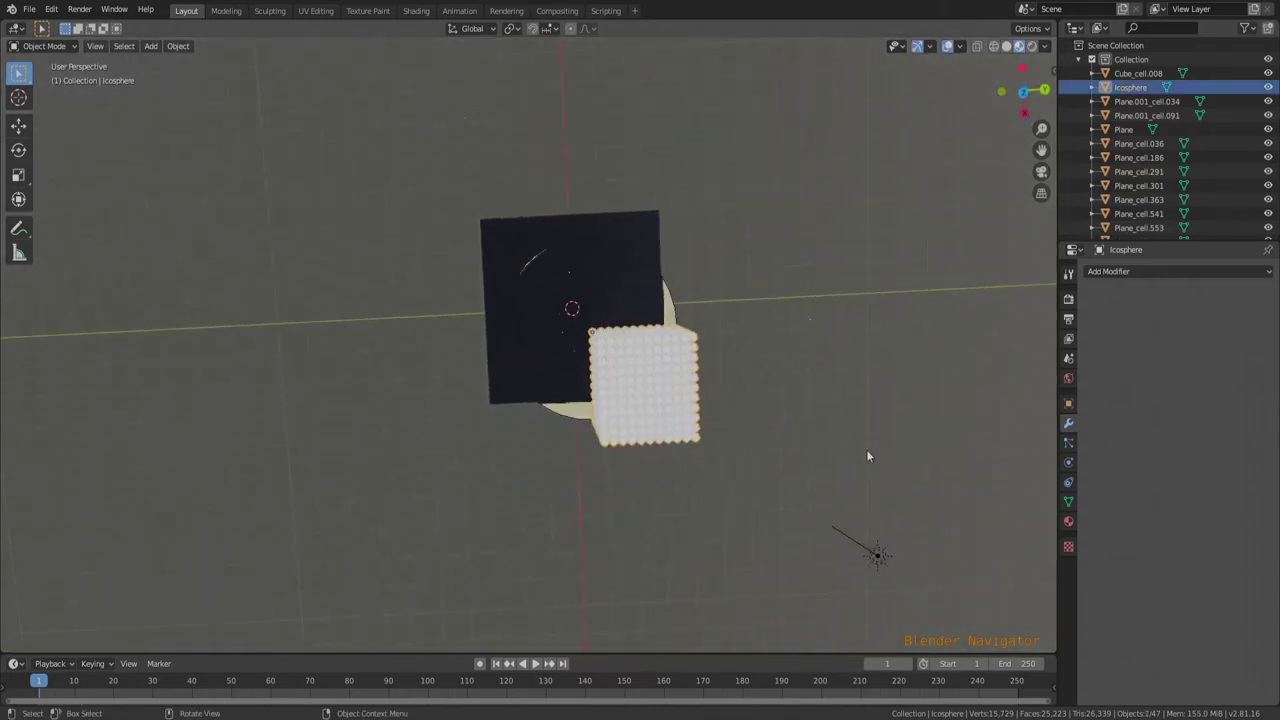
{"action": "key", "text": "g"}
{"action": "left_click", "coordinate": [783, 508]}
{"action": "middle_click_drag", "start_coordinate": [783, 511], "coordinate": [814, 397]}
{"action": "key", "text": "g"}
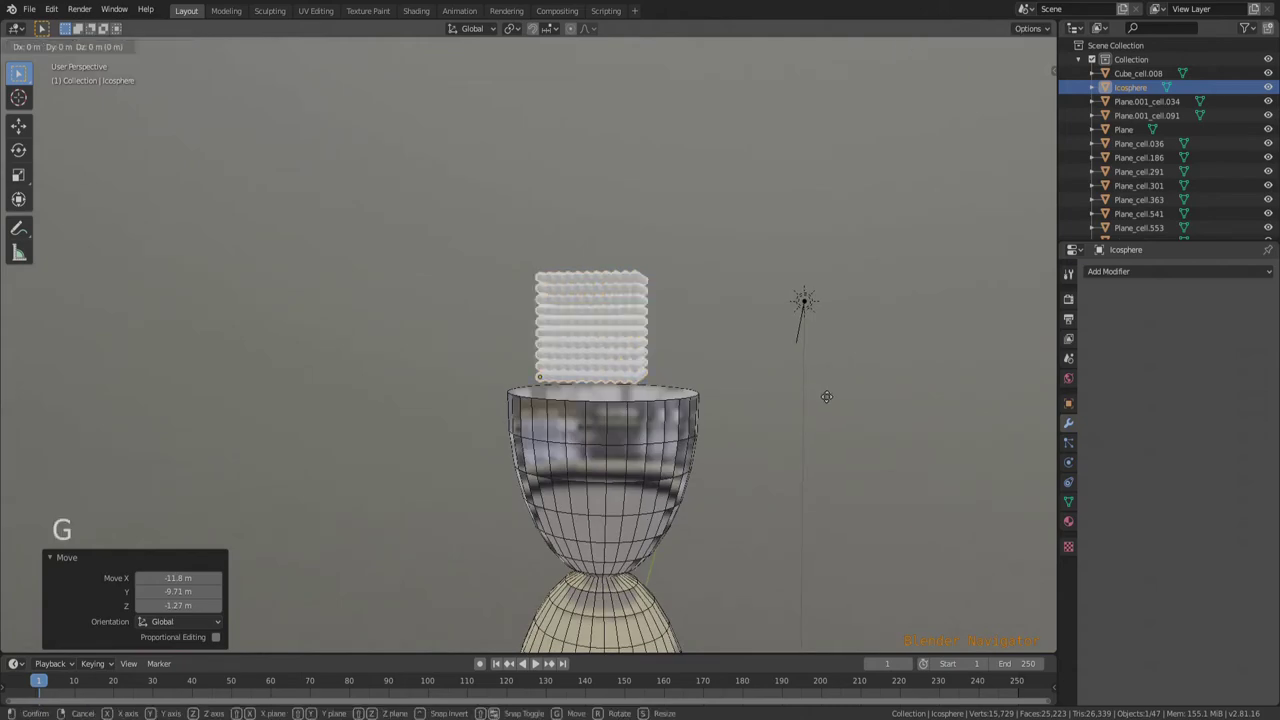
{"action": "left_click", "coordinate": [840, 397]}
{"action": "middle_click_drag", "start_coordinate": [826, 408], "coordinate": [723, 403]}
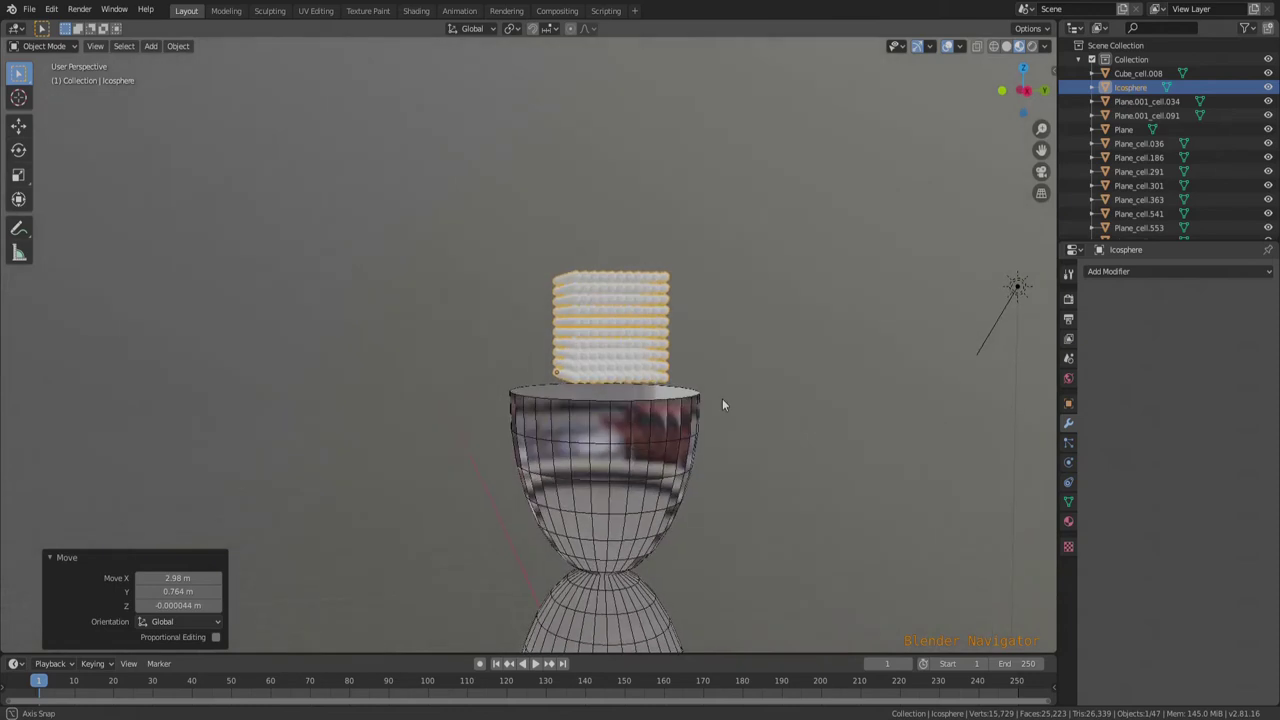
Step: Separate the whole sphere grid mesh by loose parts into individual sphere objects
{"action": "scroll", "coordinate": [617, 378], "scroll_direction": "up", "scroll_amount": 4}
{"action": "left_click", "coordinate": [760, 380]}
{"action": "left_click", "coordinate": [712, 385]}
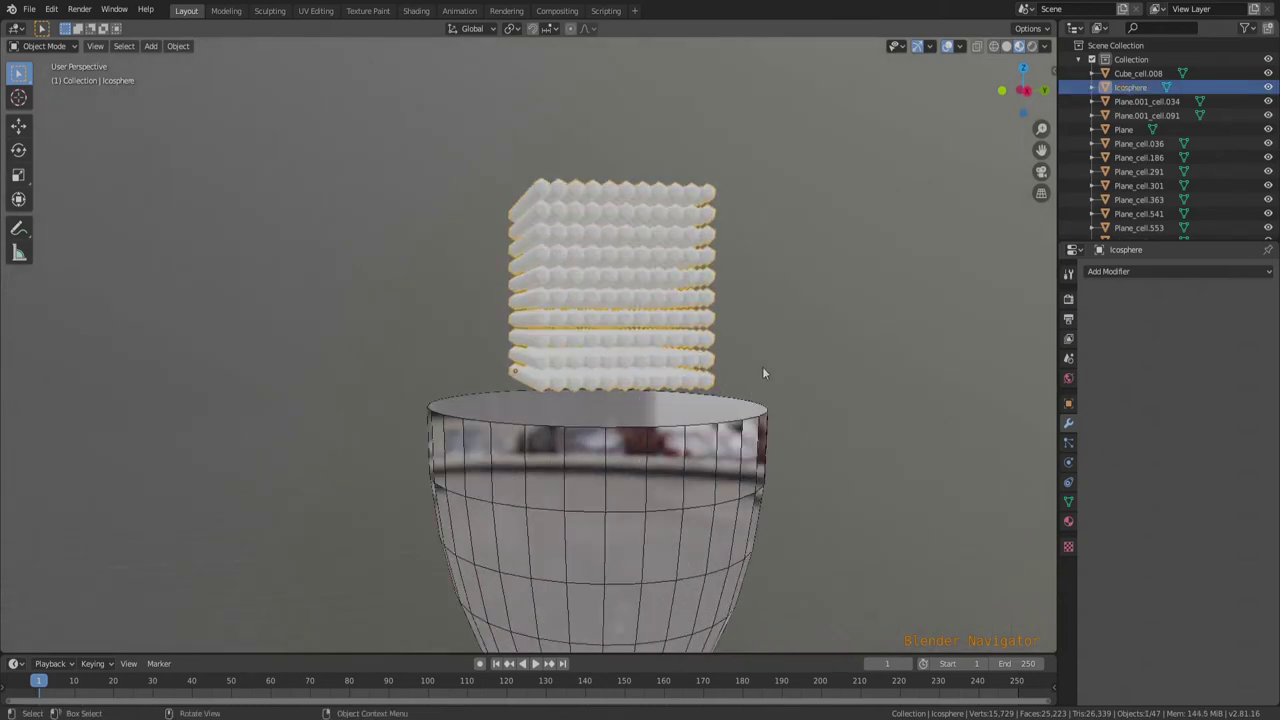
{"action": "key", "text": "Tab"}
{"action": "key", "text": "3"}
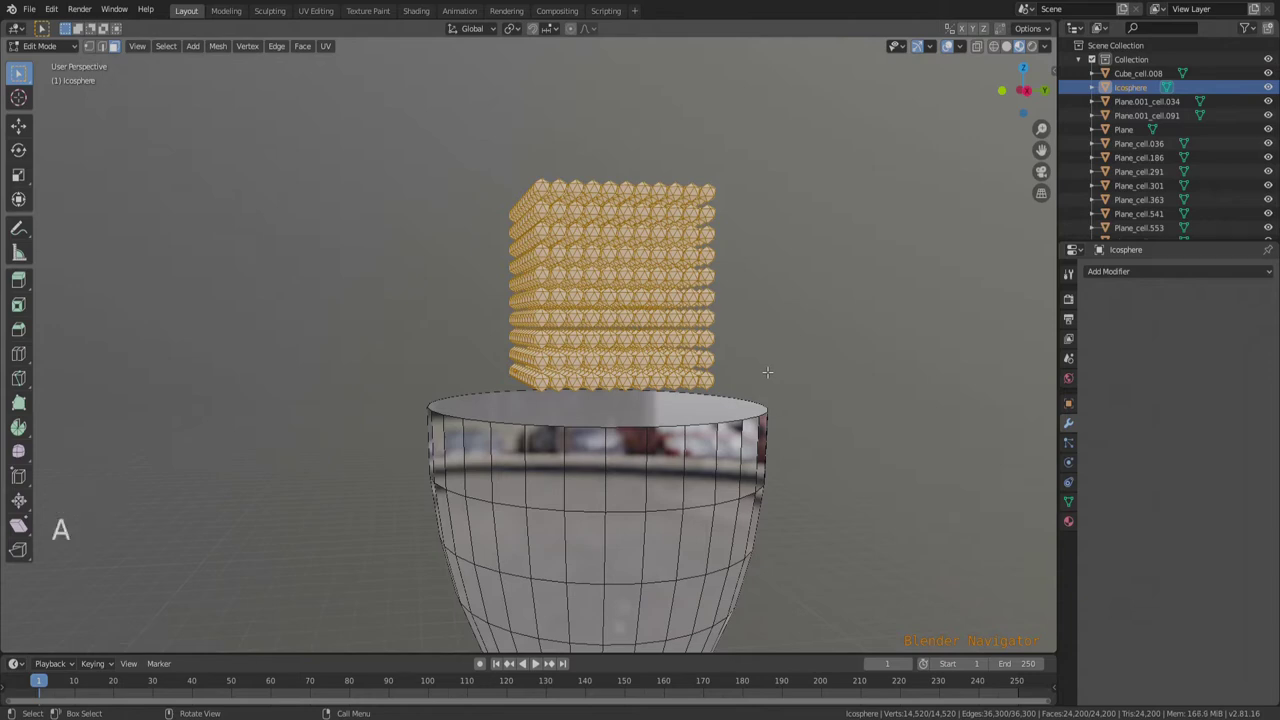
{"action": "key", "text": "p"}
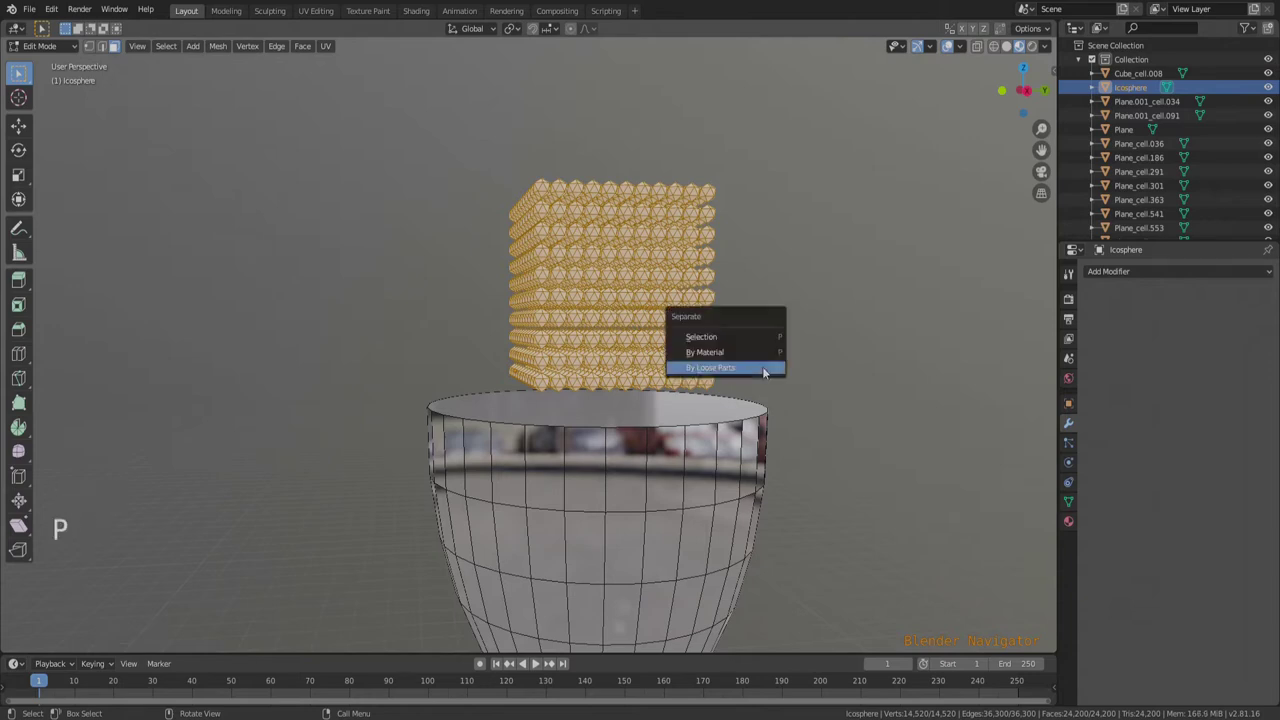
{"action": "left_click", "coordinate": [752, 367]}
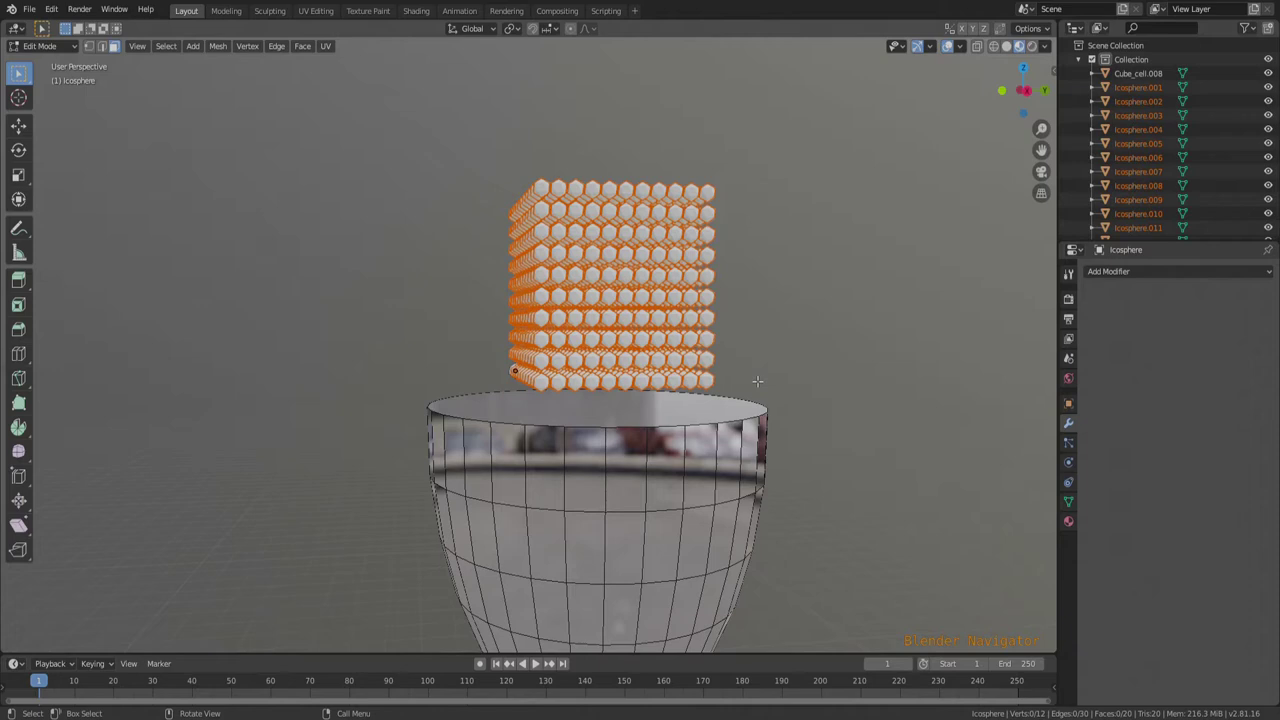
{"action": "key", "text": "Tab"}
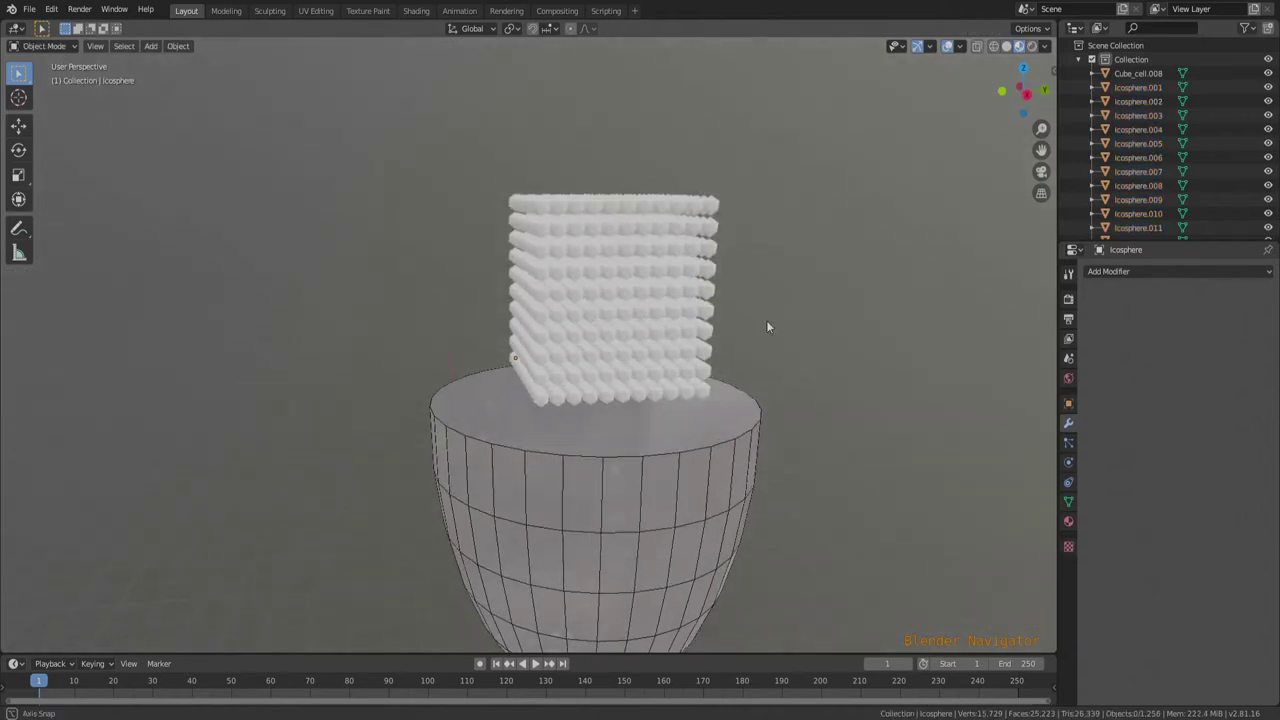
Step: Examine the grid up close and select single spheres at its corner to check that they are separate objects
{"action": "key", "text": "Tab"}
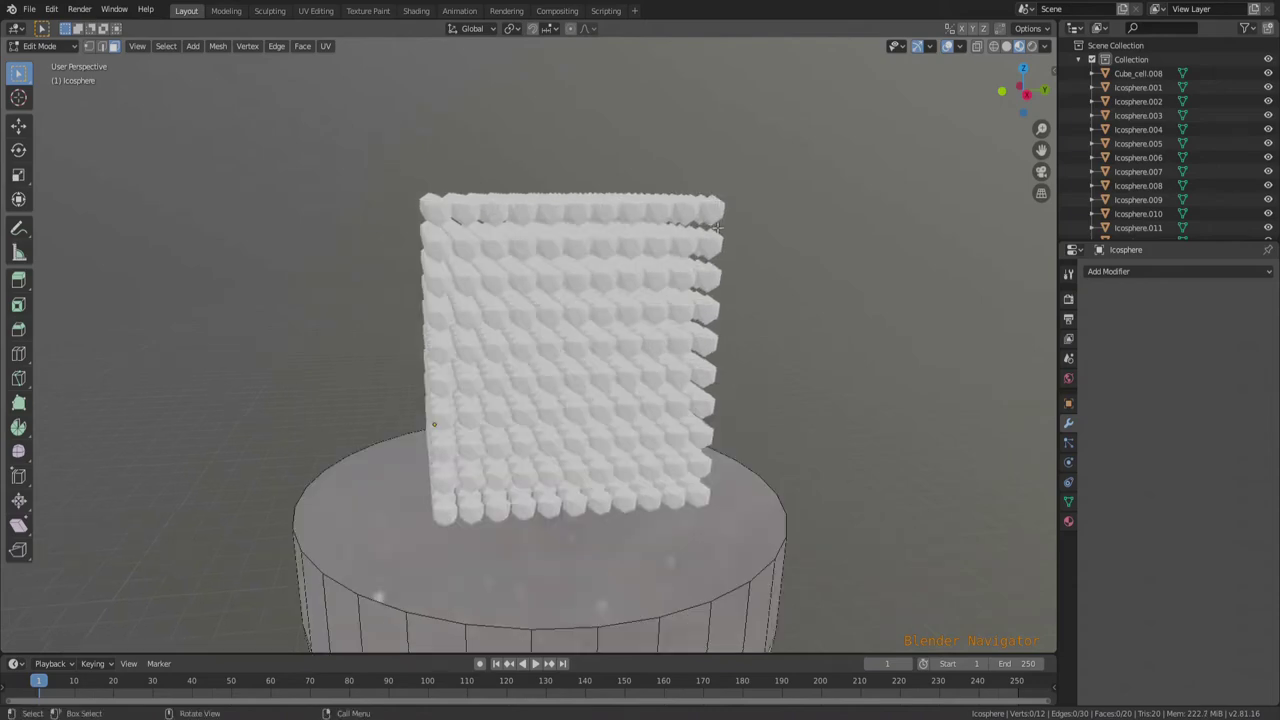
{"action": "key", "text": "Tab"}
{"action": "middle_click_drag", "start_coordinate": [714, 216], "coordinate": [714, 257]}
{"action": "scroll", "coordinate": [714, 222], "scroll_direction": "up", "scroll_amount": 5}
{"action": "left_click", "coordinate": [714, 252]}
{"action": "key", "text": "ctrl+z"}
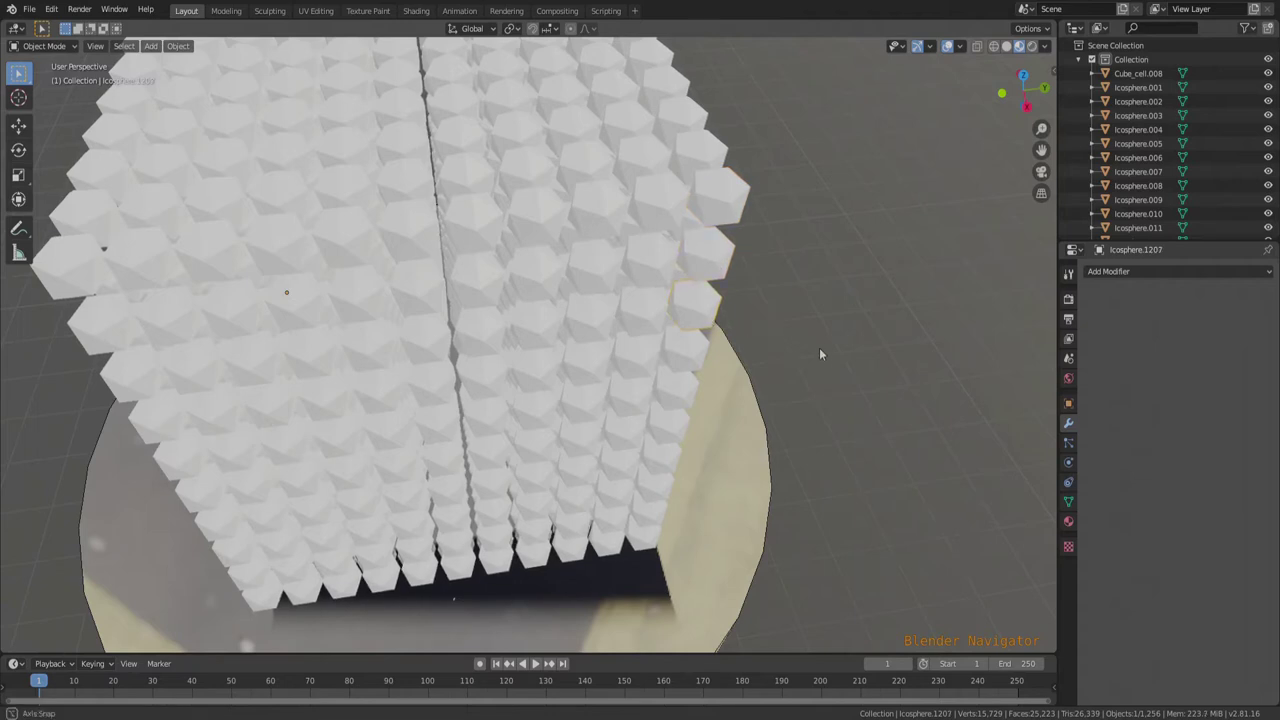
Step: Make the sphere at the grid's upper corner an Active rigid body with a Mesh collision shape
{"action": "left_click", "coordinate": [1139, 272]}
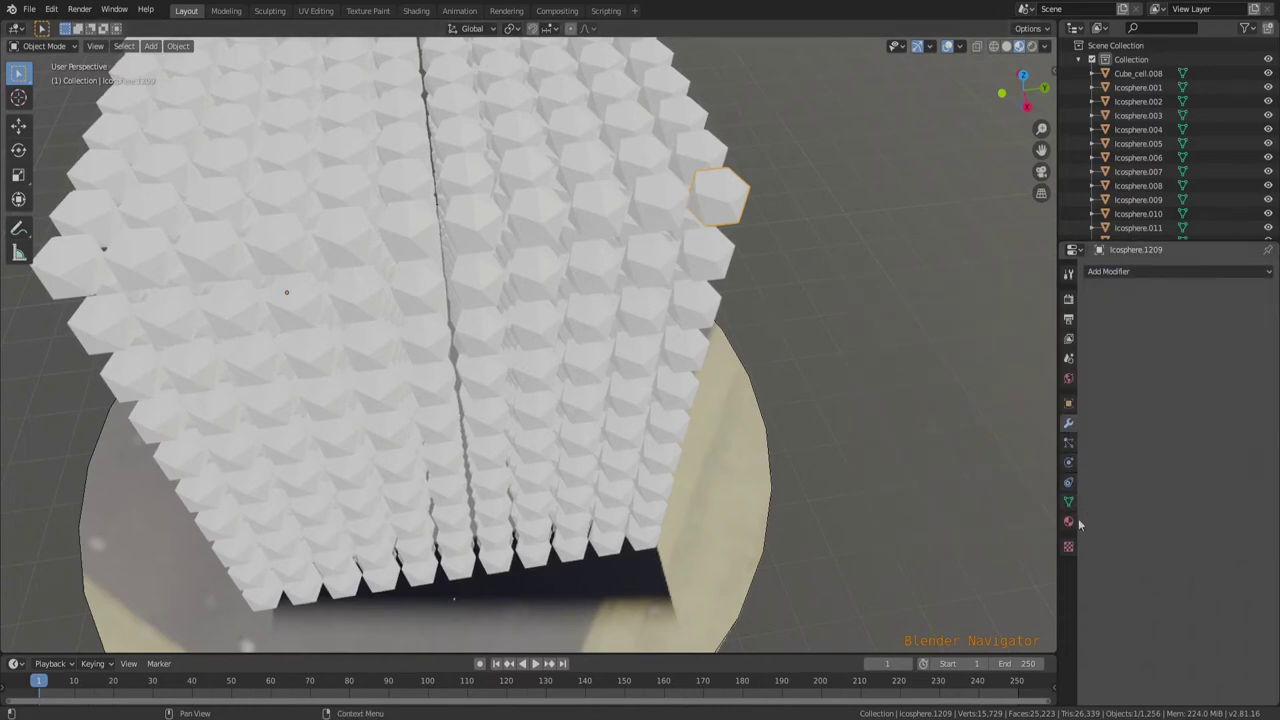
{"action": "left_click", "coordinate": [1068, 462]}
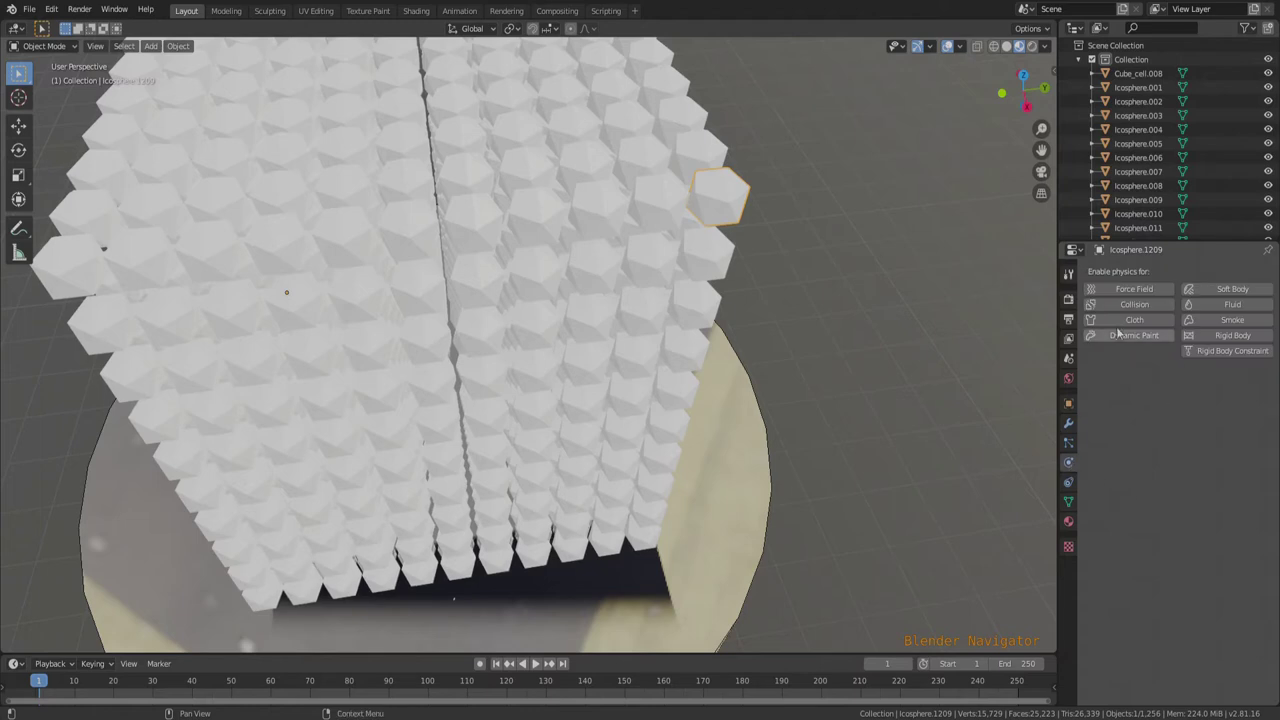
{"action": "left_click", "coordinate": [1233, 336]}
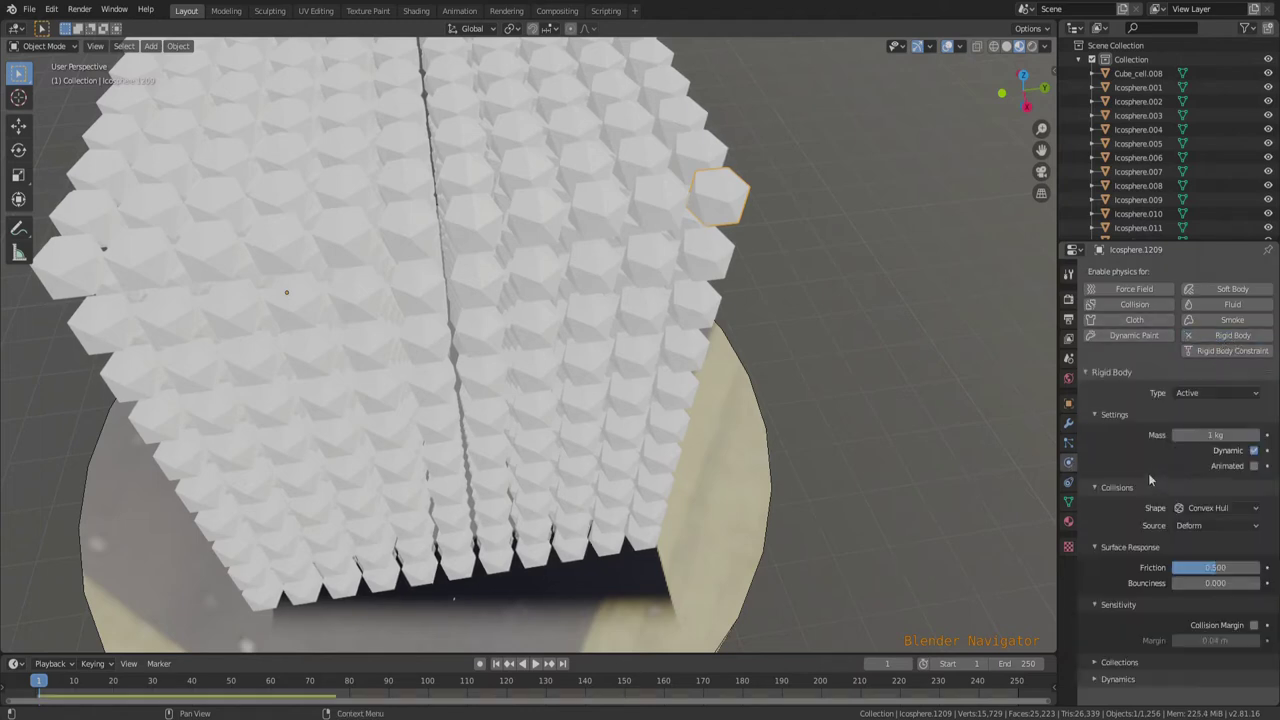
{"action": "left_click", "coordinate": [1213, 511]}
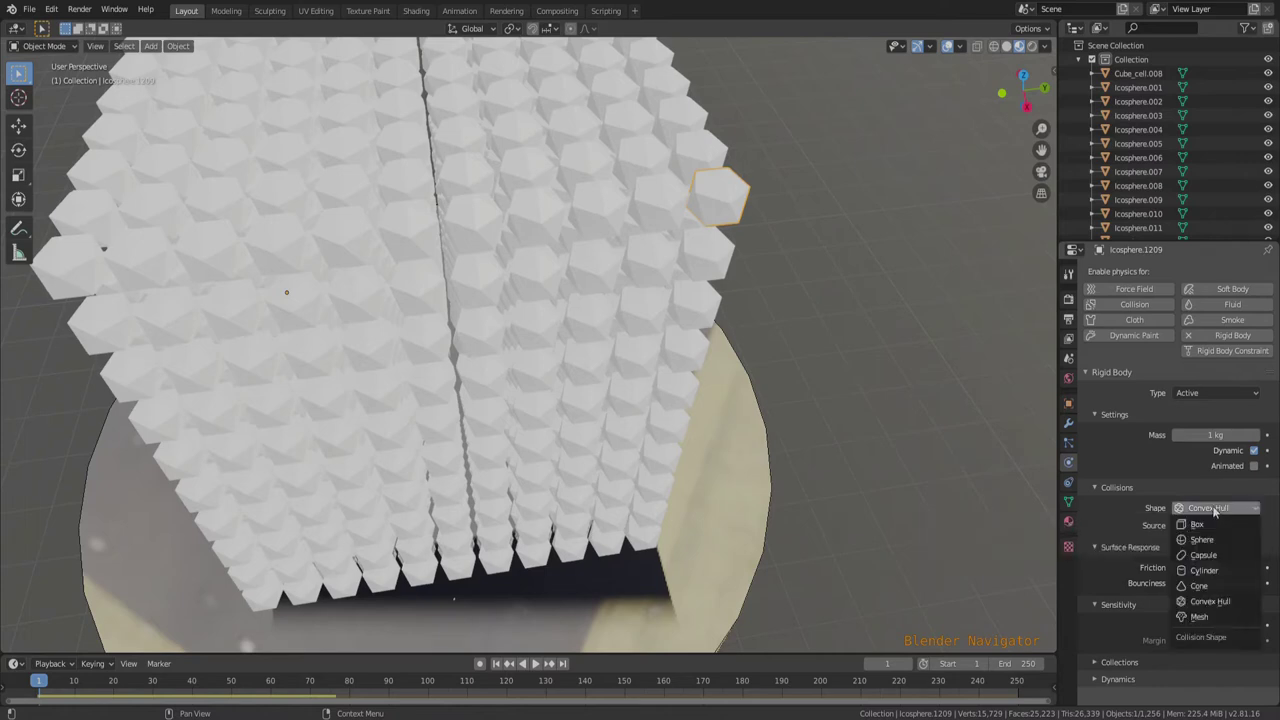
{"action": "left_click", "coordinate": [1208, 618]}
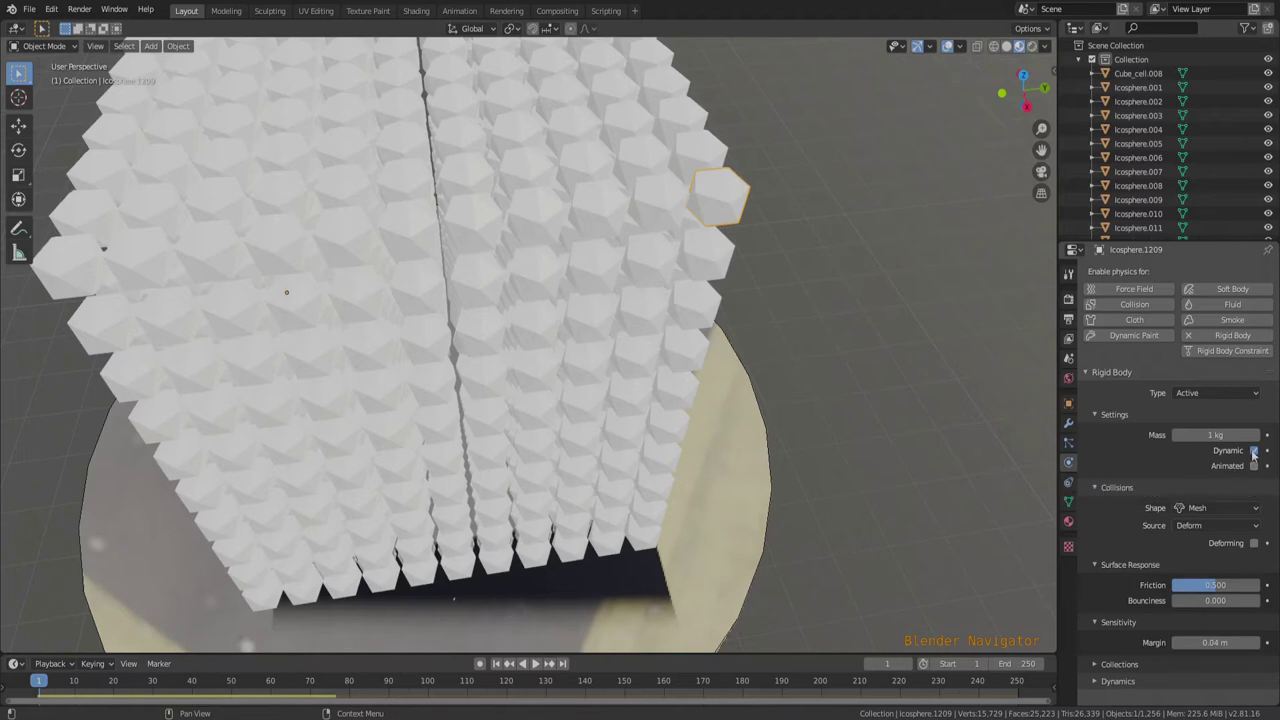
Step: Select every sphere in the grid, keeping the corner sphere active, and copy its rigid body settings to all of them
{"action": "scroll", "coordinate": [842, 463], "scroll_direction": "down", "scroll_amount": 8}
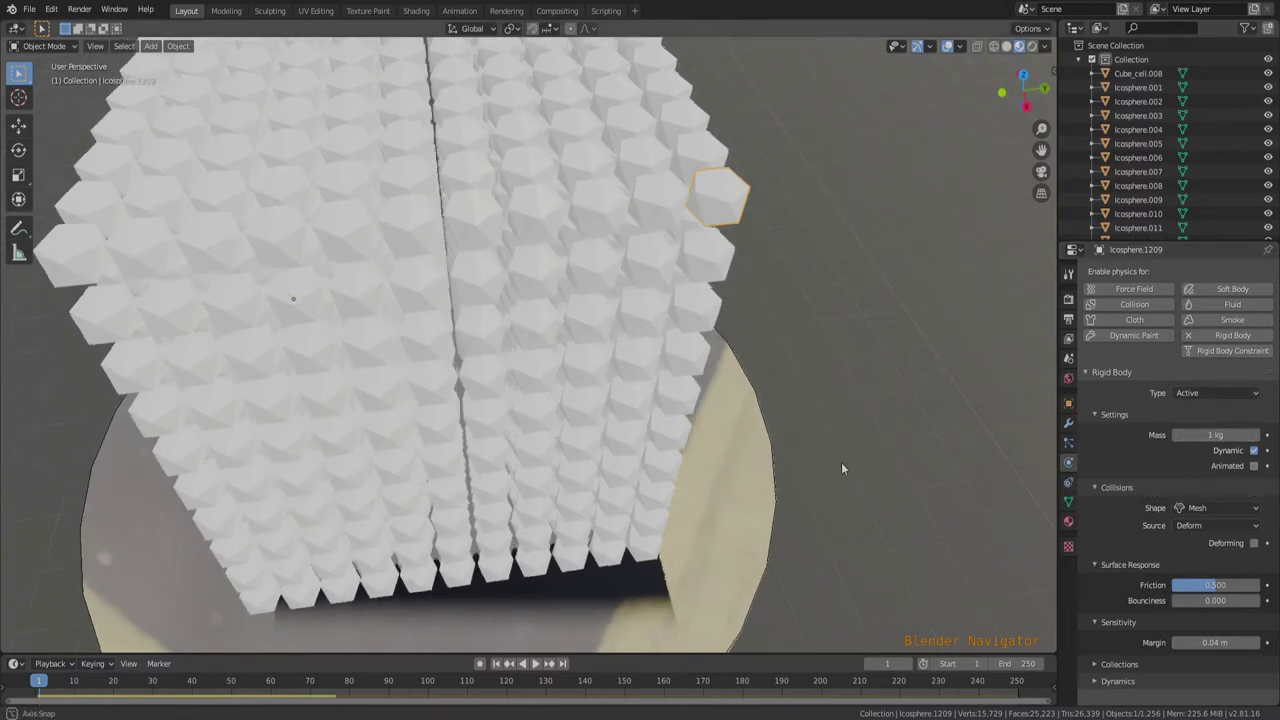
{"action": "middle_click_drag", "start_coordinate": [856, 460], "coordinate": [755, 435]}
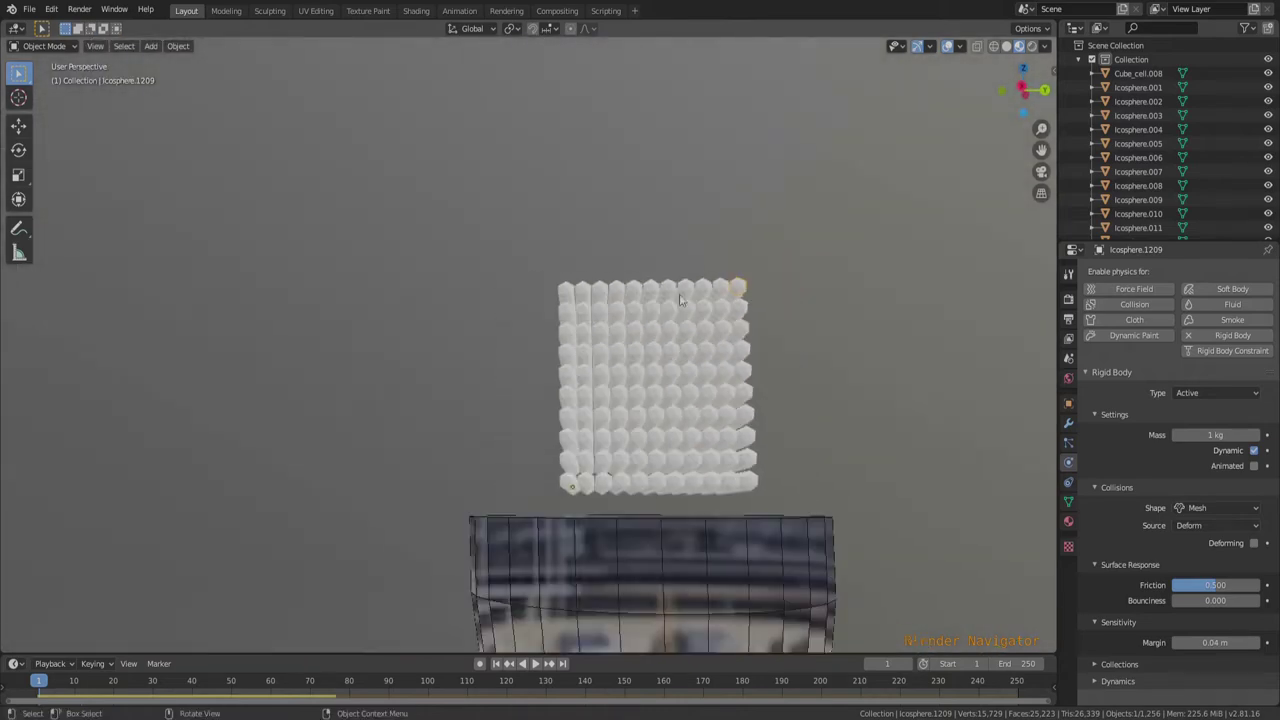
{"action": "left_click_drag", "start_coordinate": [789, 498], "coordinate": [522, 228]}
{"action": "middle_click_drag", "start_coordinate": [566, 226], "coordinate": [700, 338]}
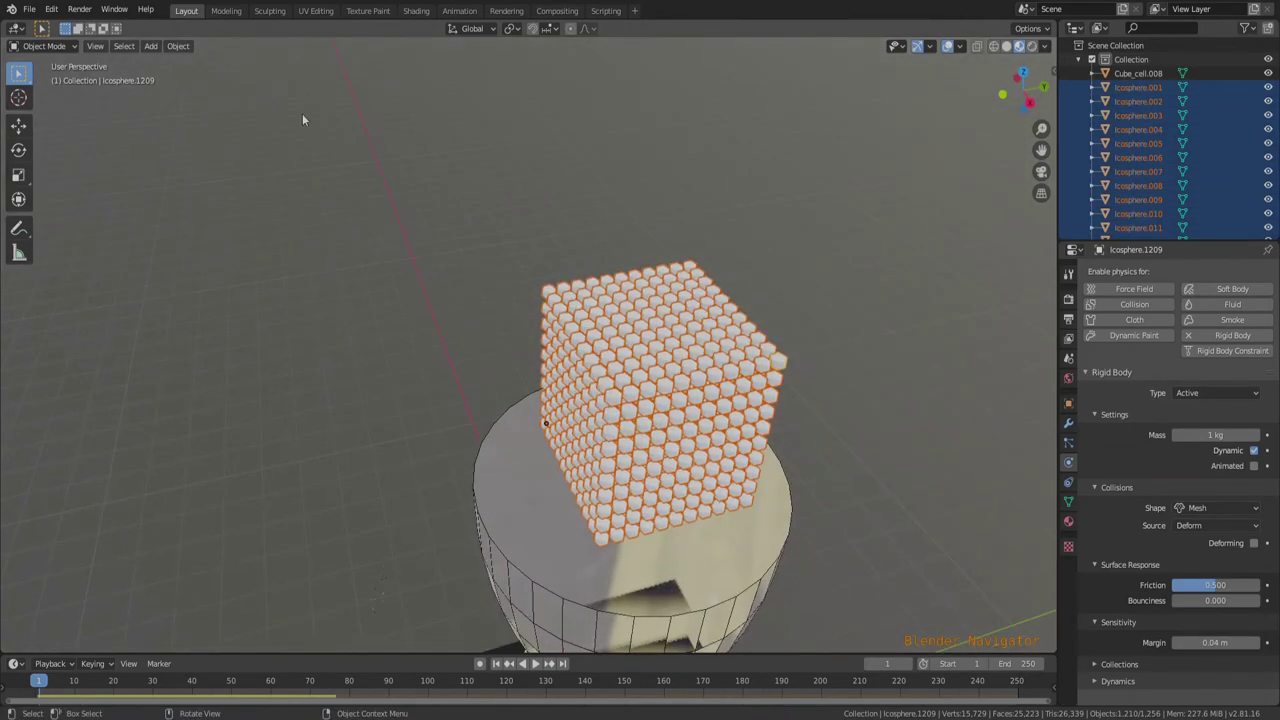
{"action": "left_click", "coordinate": [176, 47]}
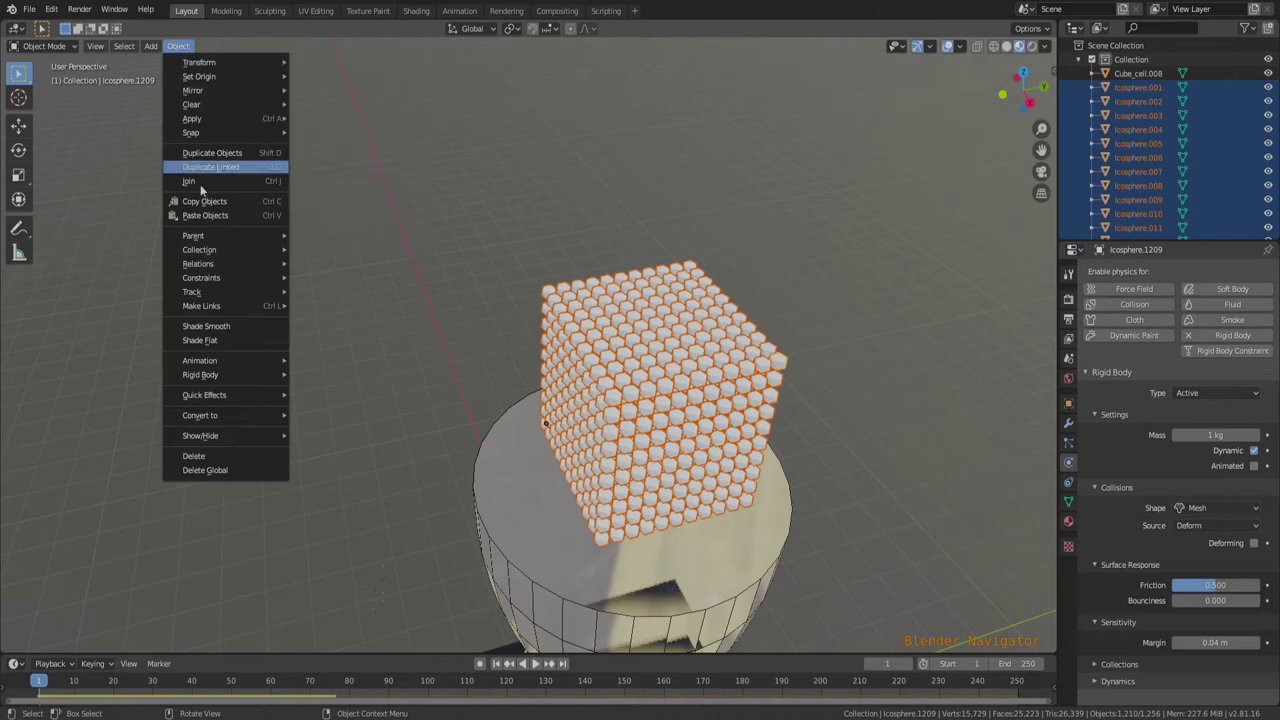
{"action": "mouse_move", "coordinate": [233, 402]}
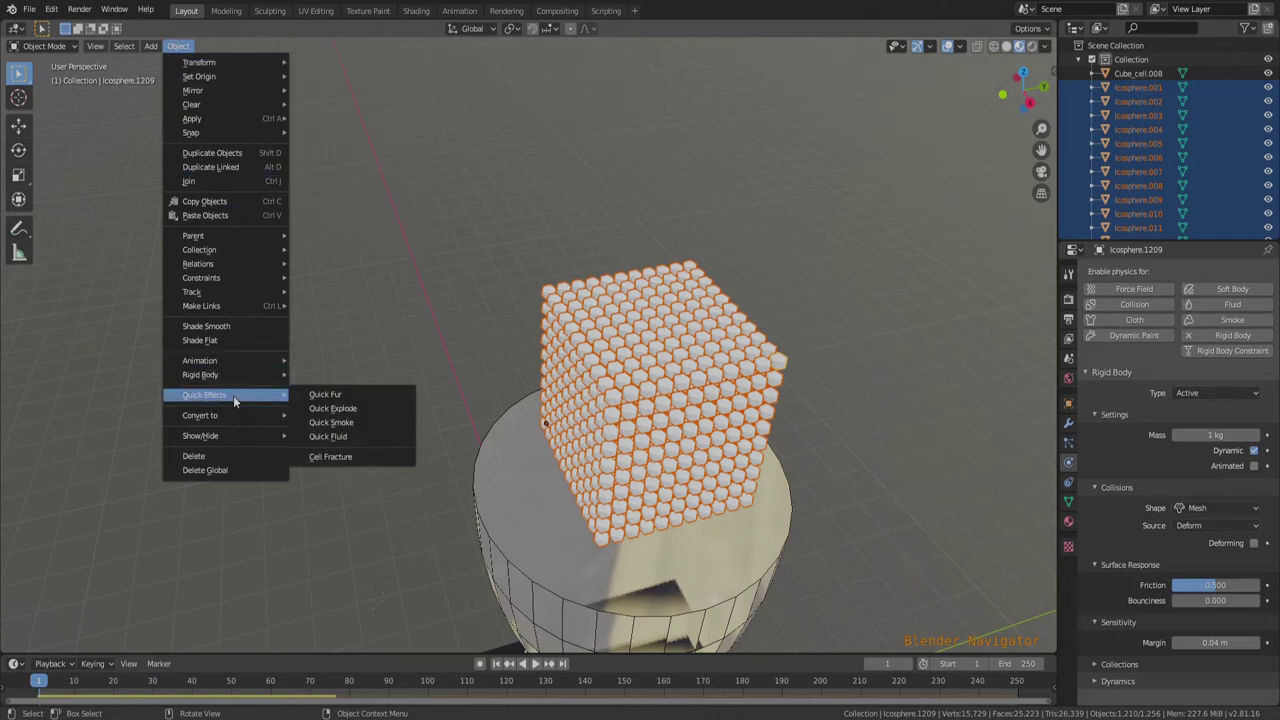
{"action": "mouse_move", "coordinate": [230, 374]}
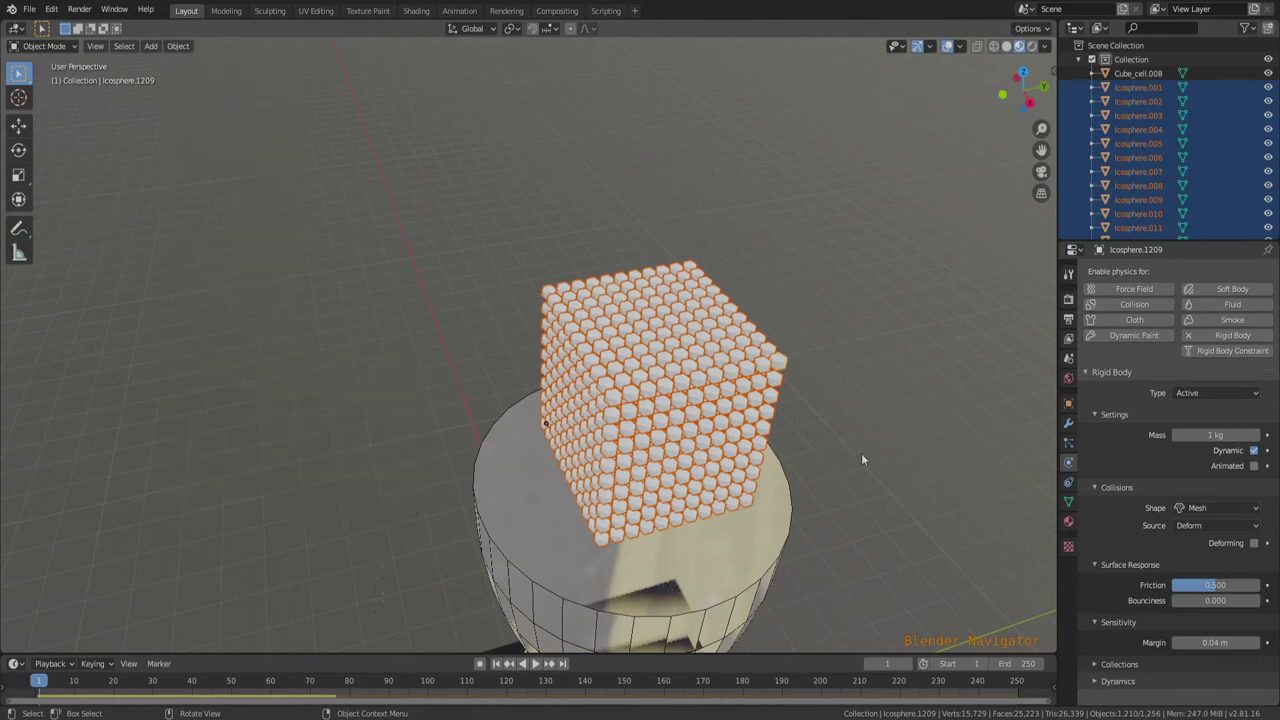
Step: Move all the spheres down about 26.2 m along Z into the upper bulb of the hourglass
{"action": "key", "text": "KP_8"}
{"action": "key", "text": "KP_8"}
{"action": "key", "text": "KP_8"}
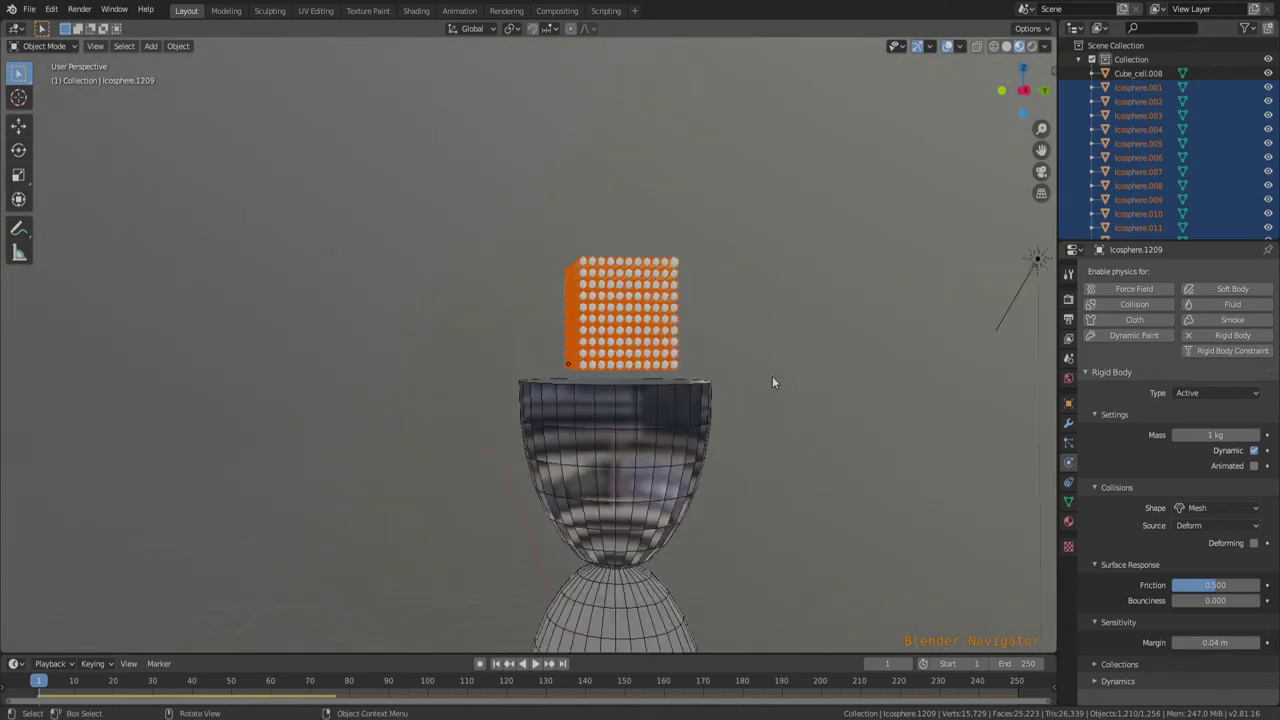
{"action": "key", "text": "g"}
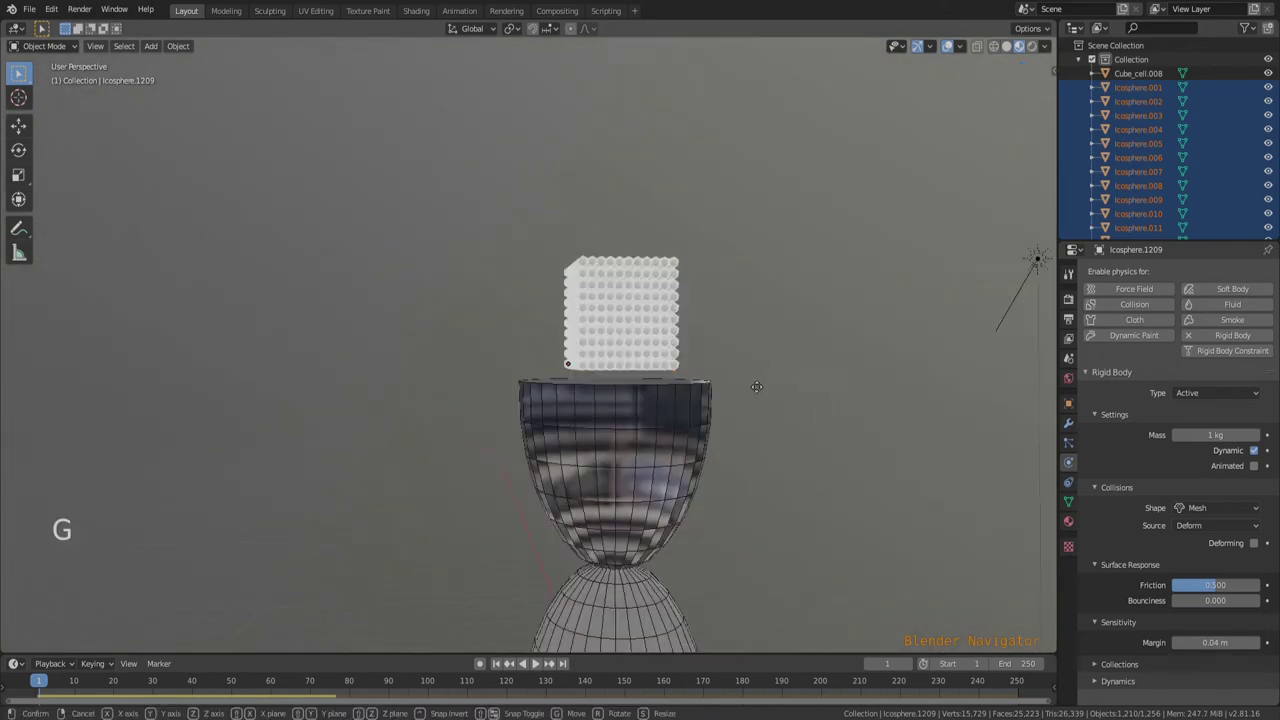
{"action": "key", "text": "y"}
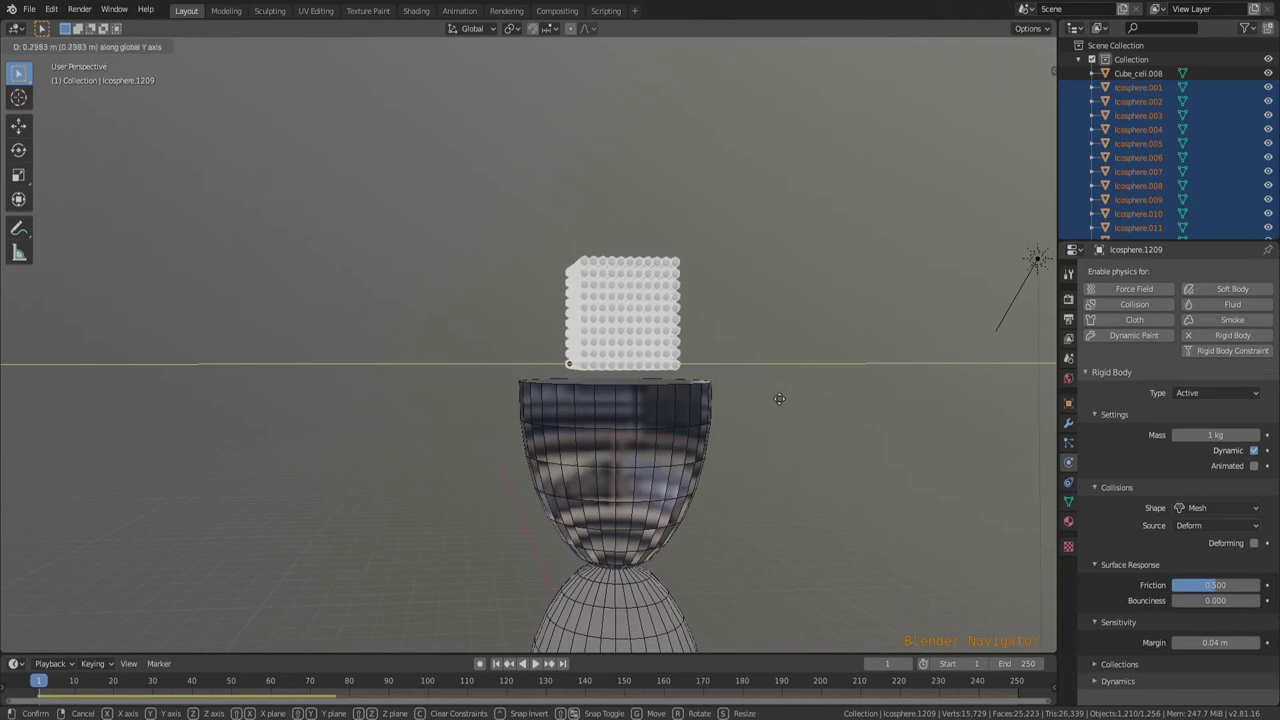
{"action": "key", "text": "z"}
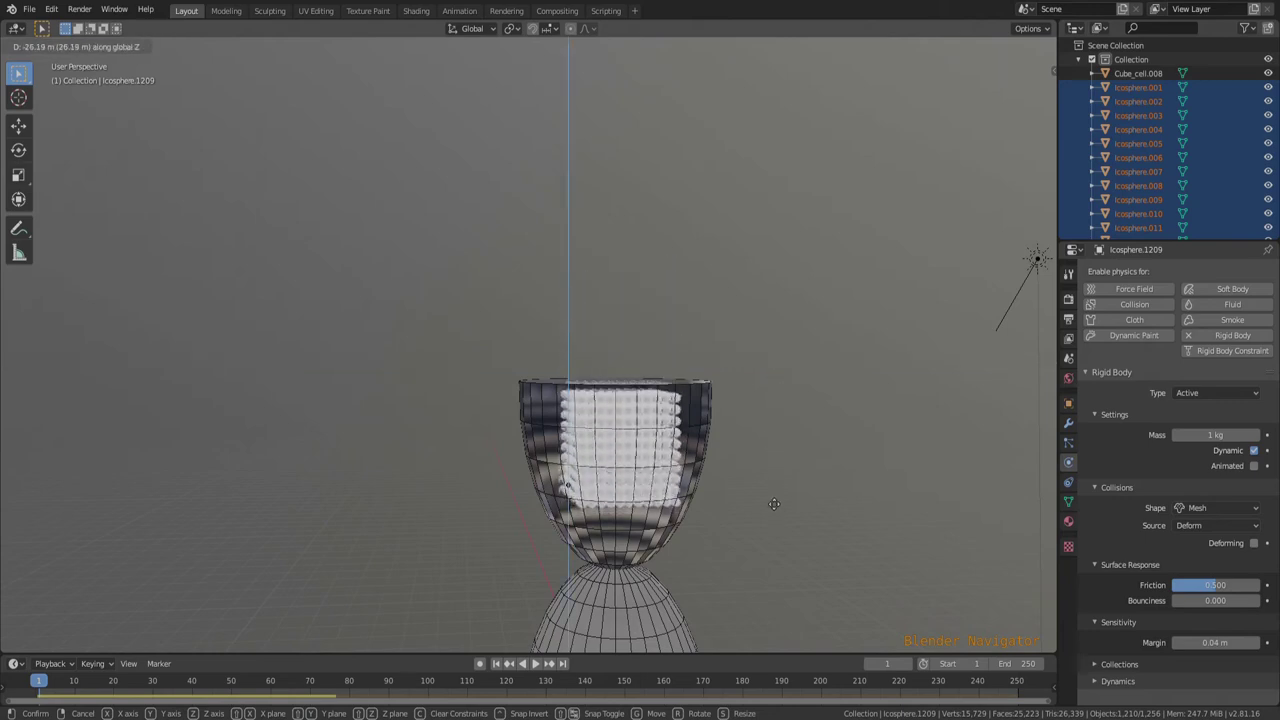
{"action": "left_click", "coordinate": [768, 499]}
{"action": "middle_click_drag", "start_coordinate": [766, 497], "coordinate": [908, 518]}
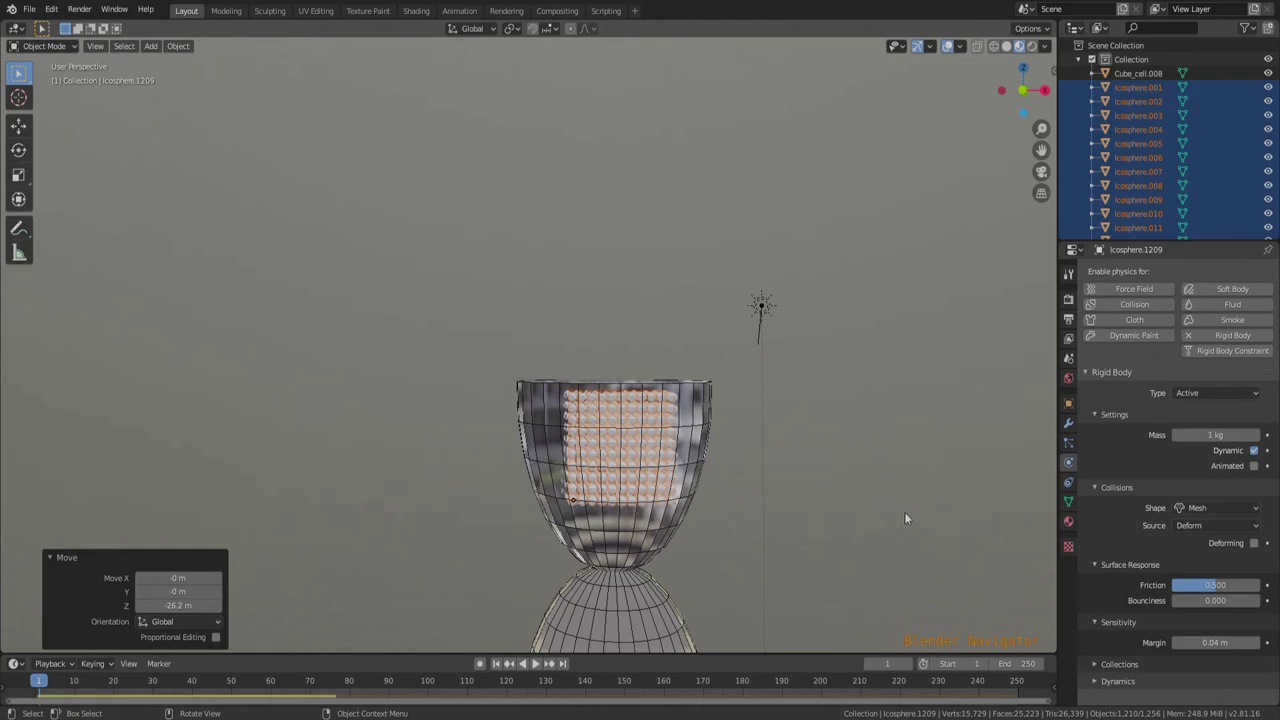
Step: Shift all the spheres about -0.81 m along X and -0.81 m along Z inside the upper bulb
{"action": "key", "text": "g"}
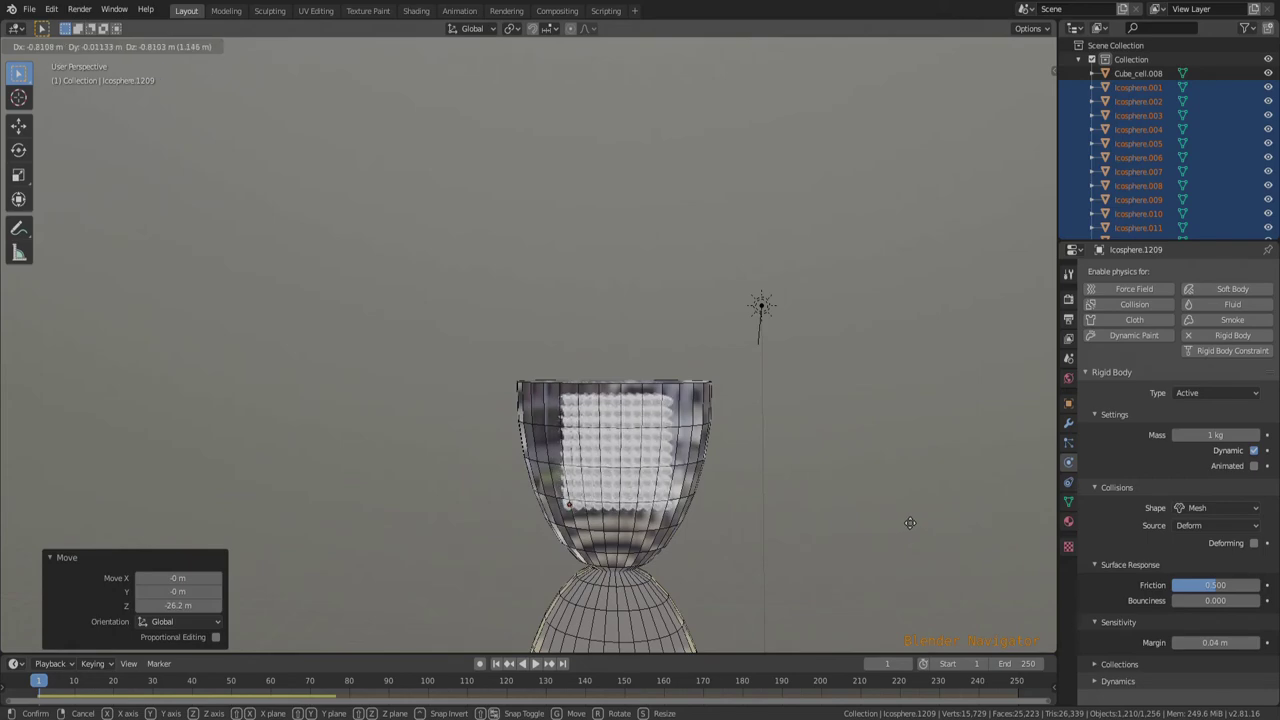
{"action": "left_click", "coordinate": [910, 522]}
{"action": "middle_click_drag", "start_coordinate": [914, 521], "coordinate": [803, 562]}
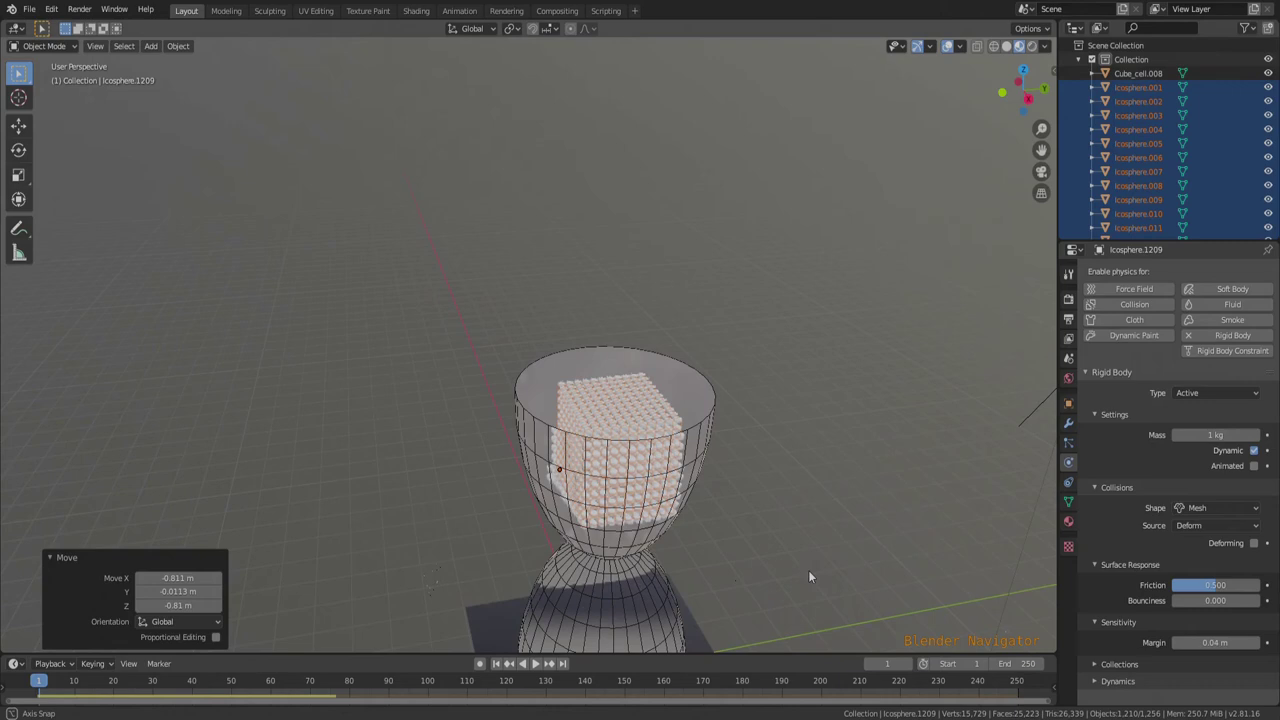
Step: Try making the hourglass a Passive rigid body with a Mesh collision shape, and undo the attempt
{"action": "left_click", "coordinate": [693, 437]}
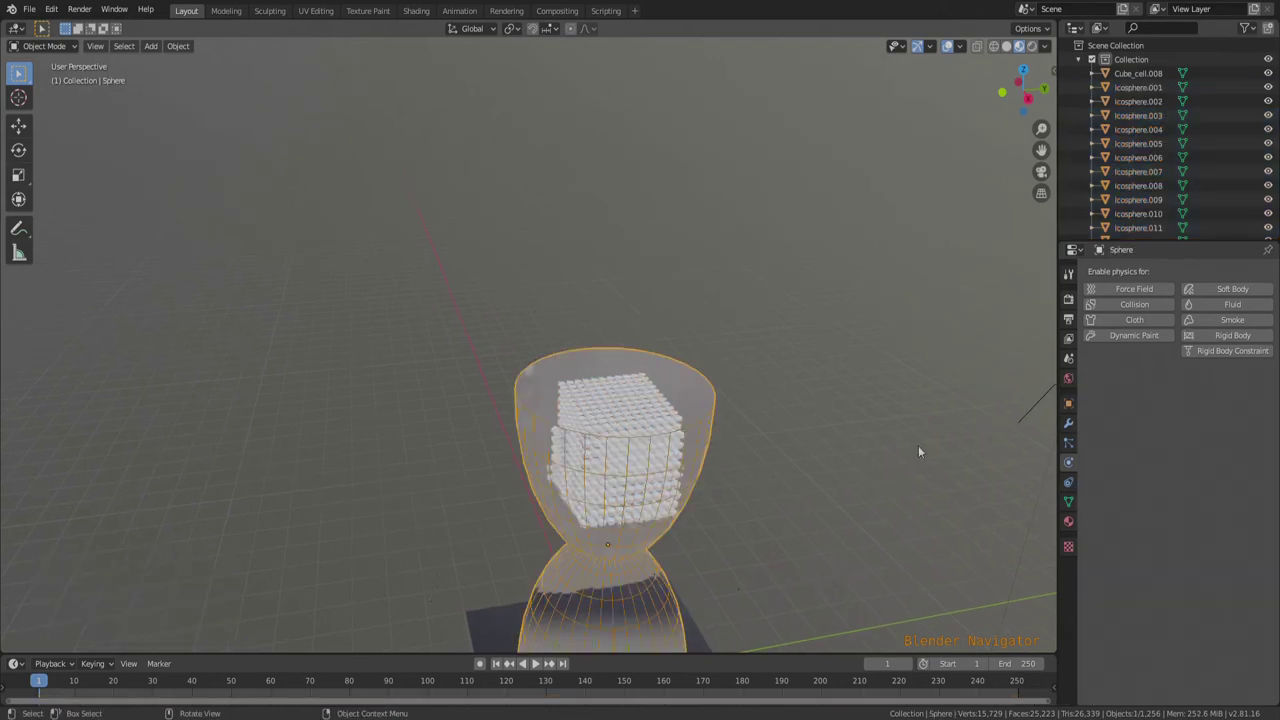
{"action": "left_click", "coordinate": [1231, 336]}
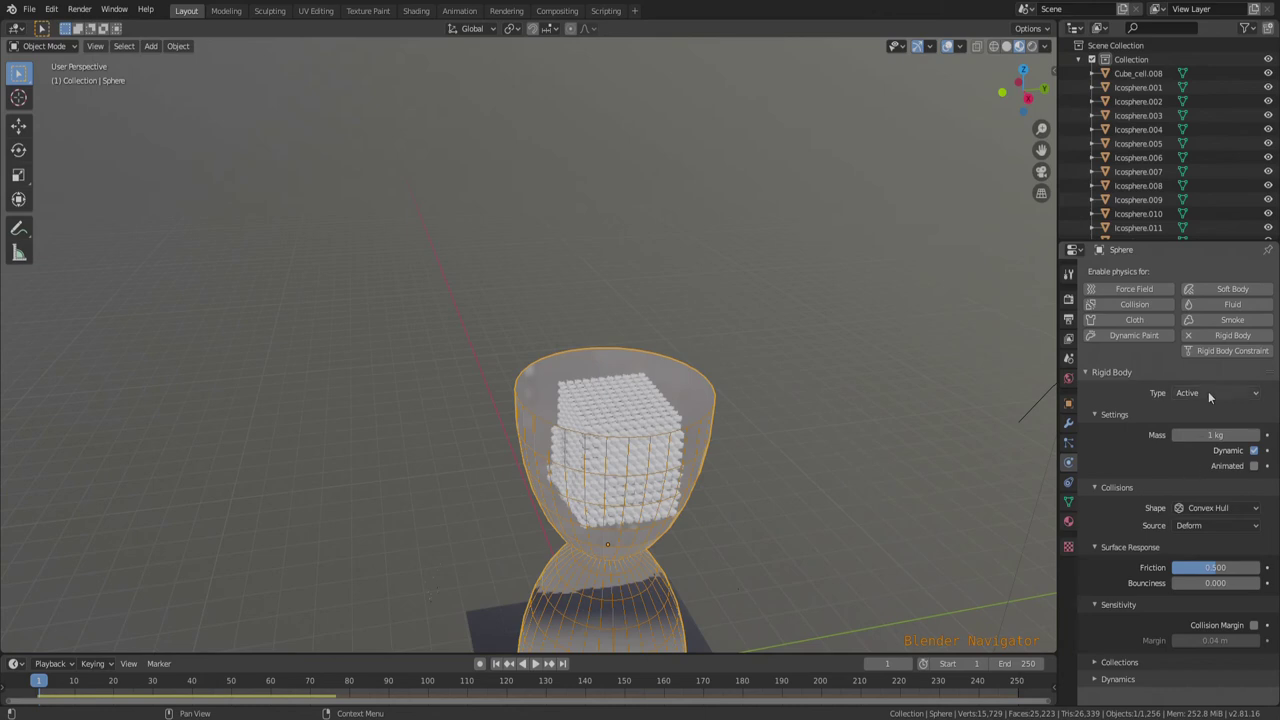
{"action": "left_click", "coordinate": [1208, 393]}
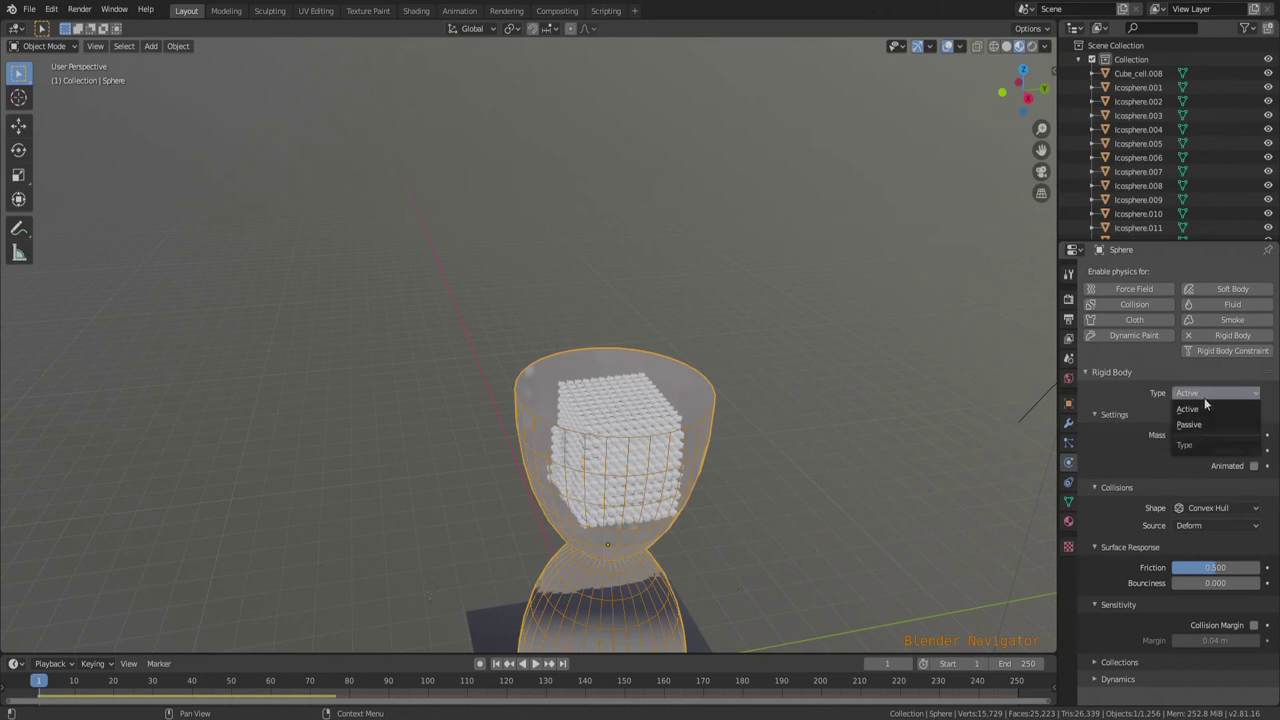
{"action": "left_click", "coordinate": [1202, 426]}
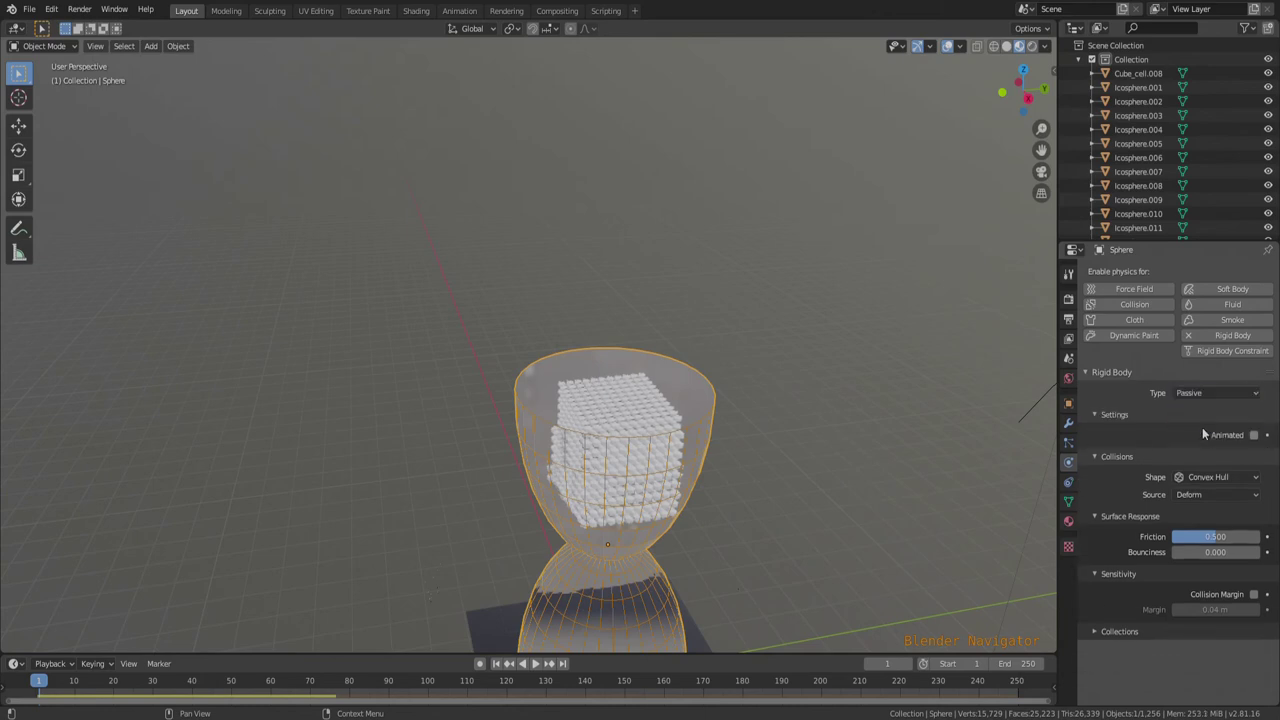
{"action": "left_click", "coordinate": [1210, 480]}
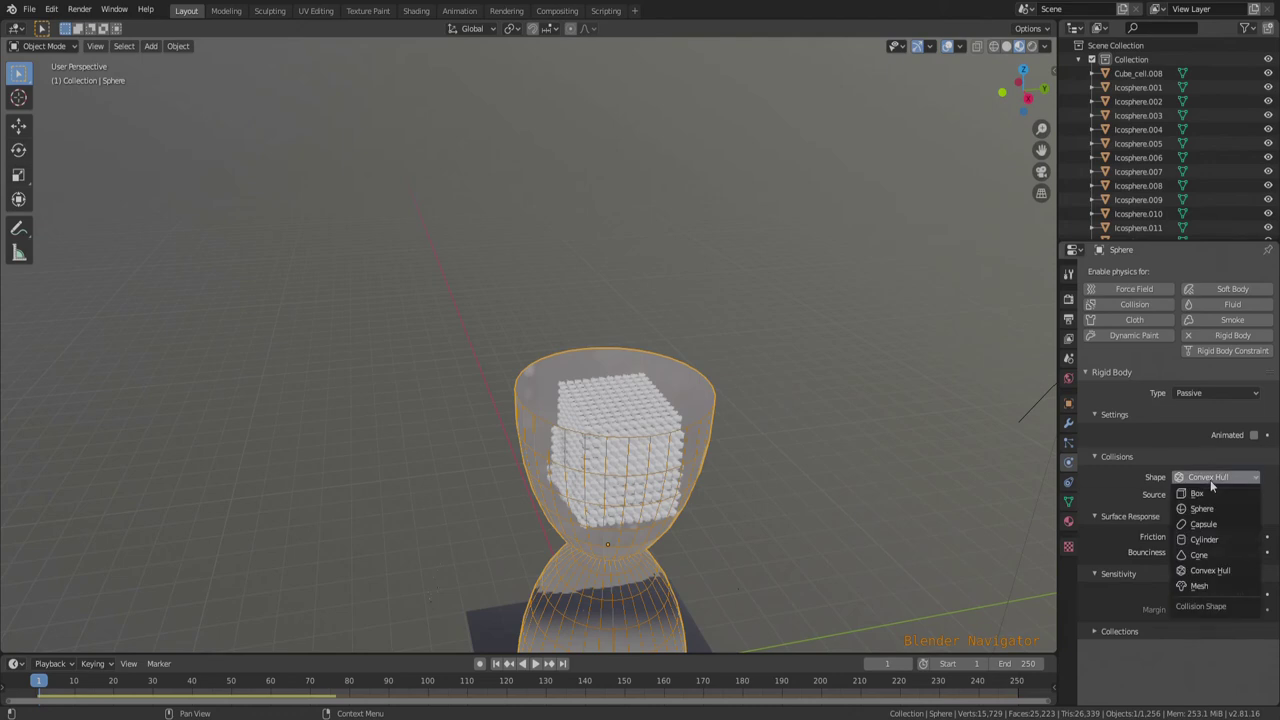
{"action": "left_click", "coordinate": [1202, 588]}
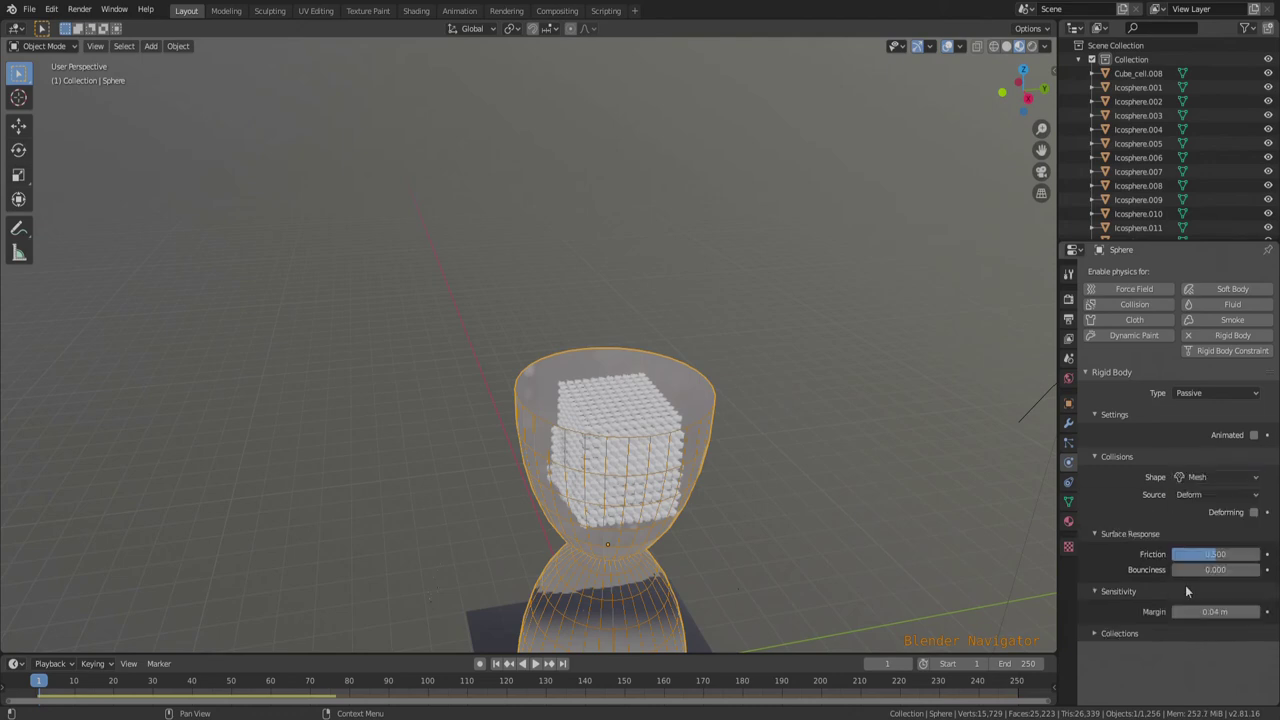
{"action": "left_click", "coordinate": [820, 541]}
{"action": "middle_click_drag", "start_coordinate": [820, 541], "coordinate": [600, 478]}
{"action": "middle_click_drag", "start_coordinate": [779, 549], "coordinate": [740, 490]}
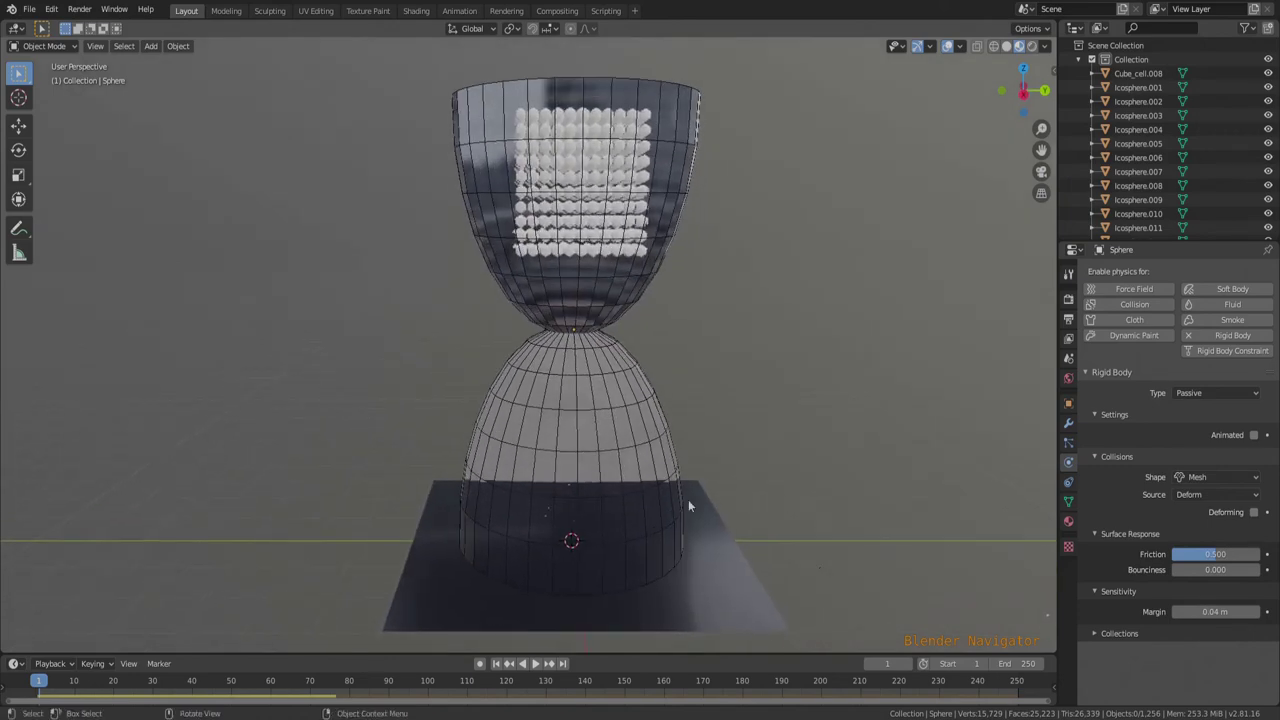
{"action": "key", "text": "ctrl+z"}
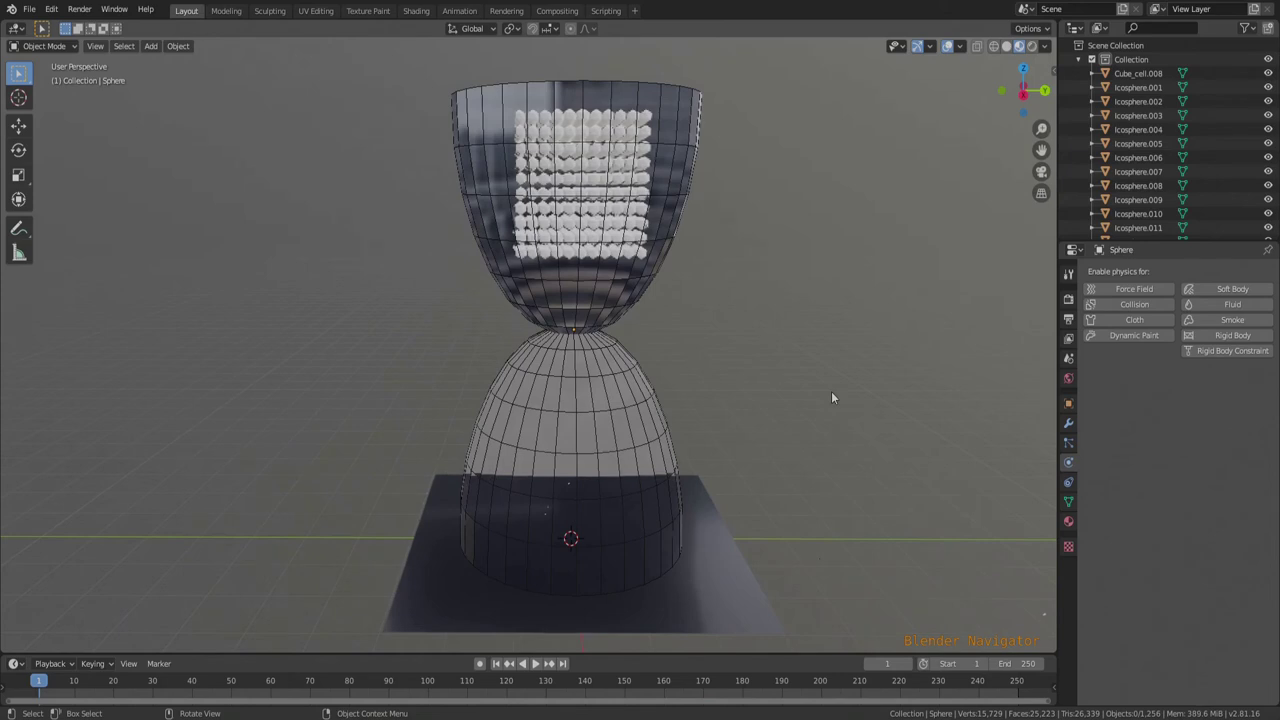
Step: Make the hourglass a Passive rigid body with a Mesh collision shape and the Final mesh as source
{"action": "left_click", "coordinate": [658, 424]}
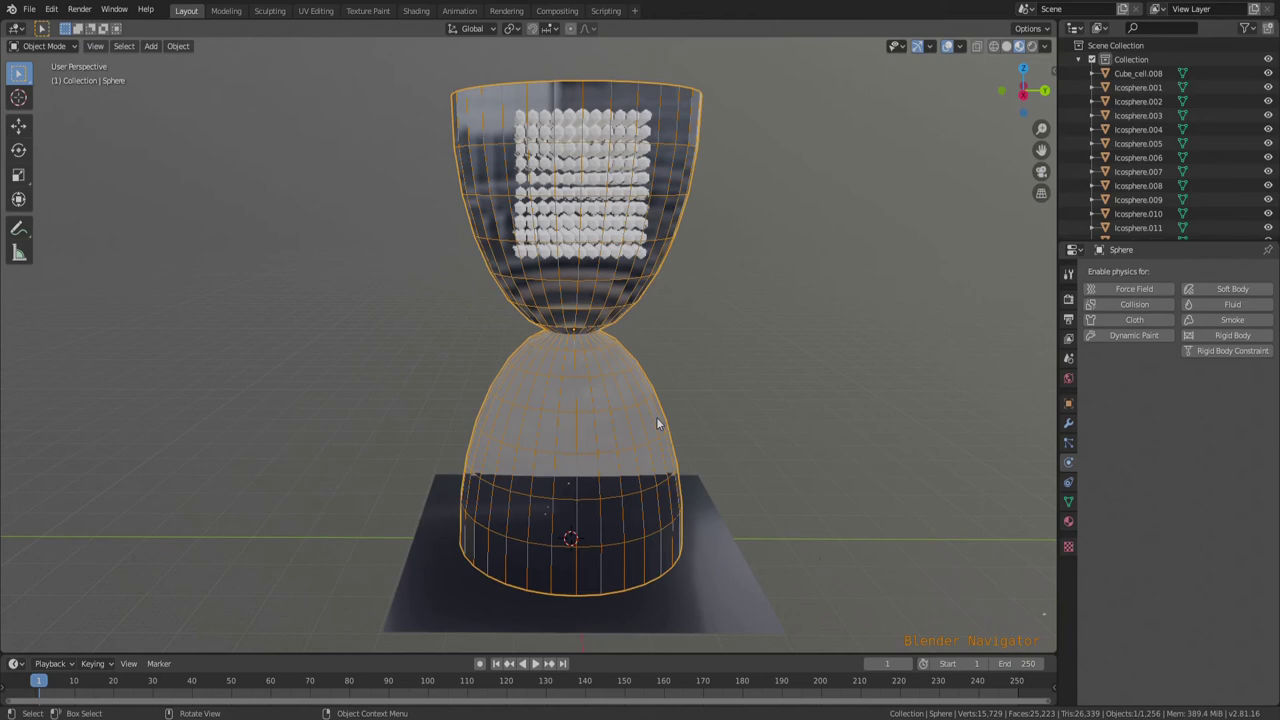
{"action": "left_click", "coordinate": [1205, 336]}
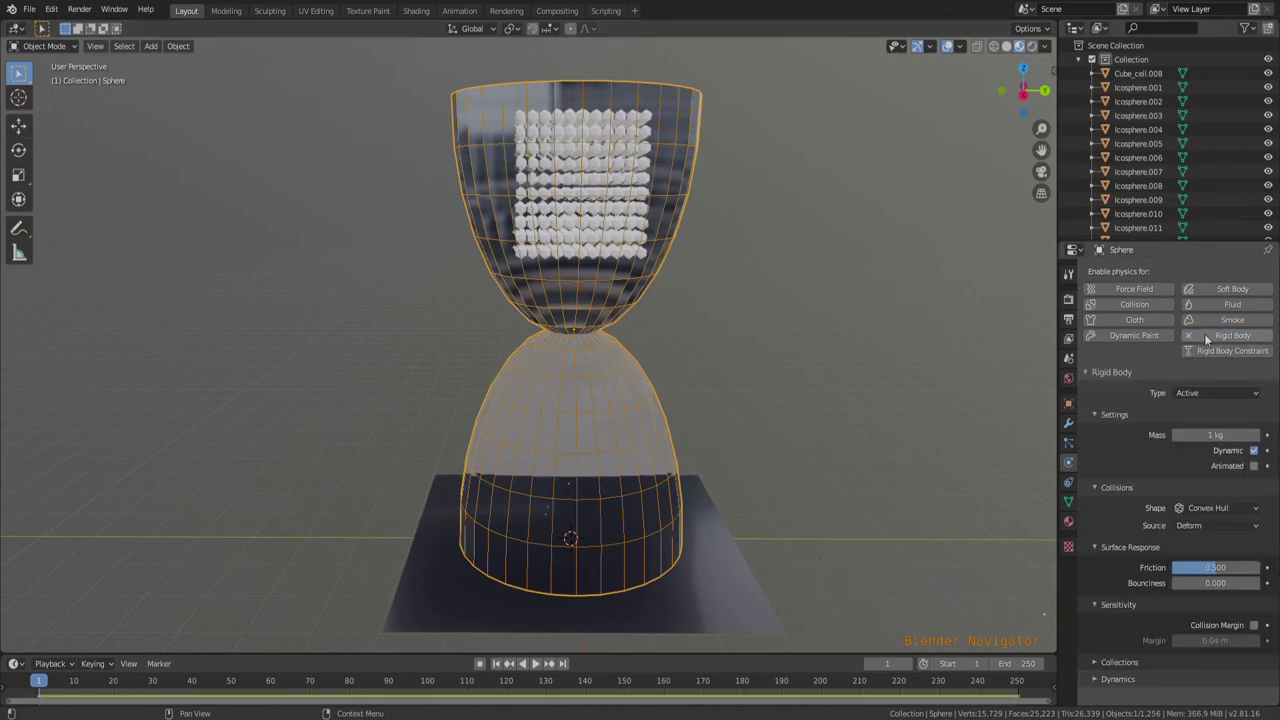
{"action": "left_click", "coordinate": [1196, 394]}
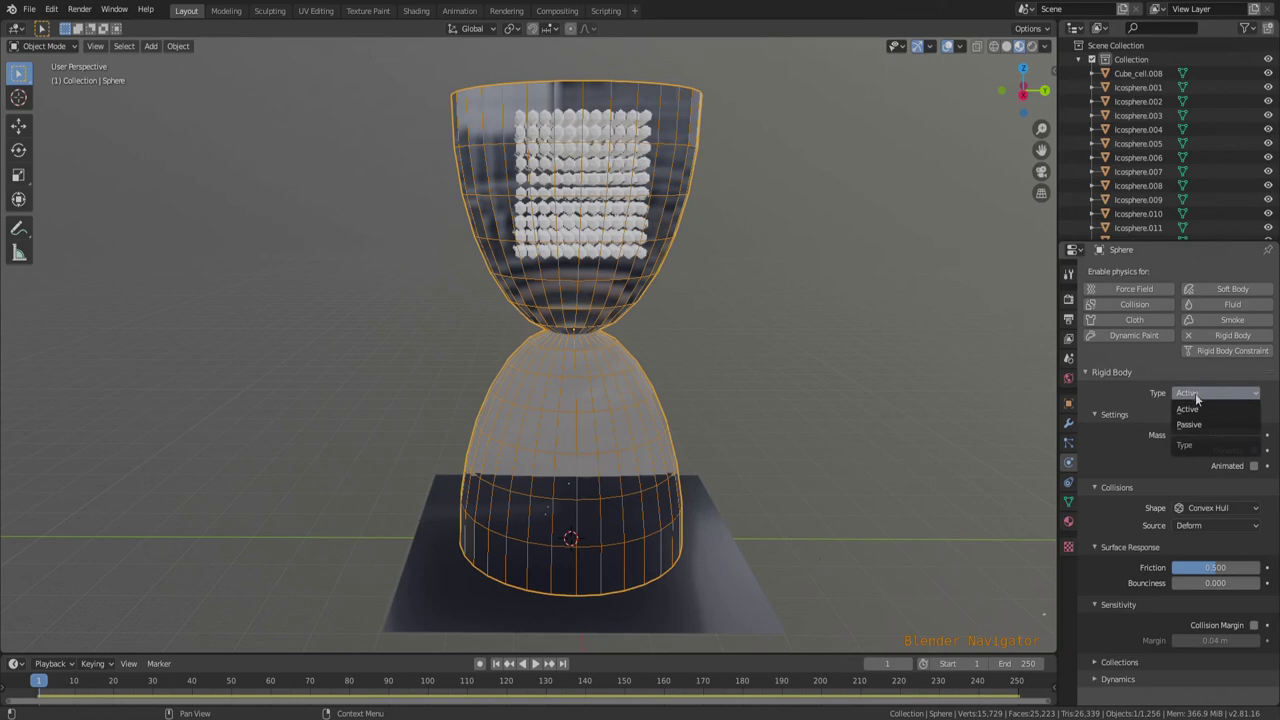
{"action": "left_click", "coordinate": [1190, 424]}
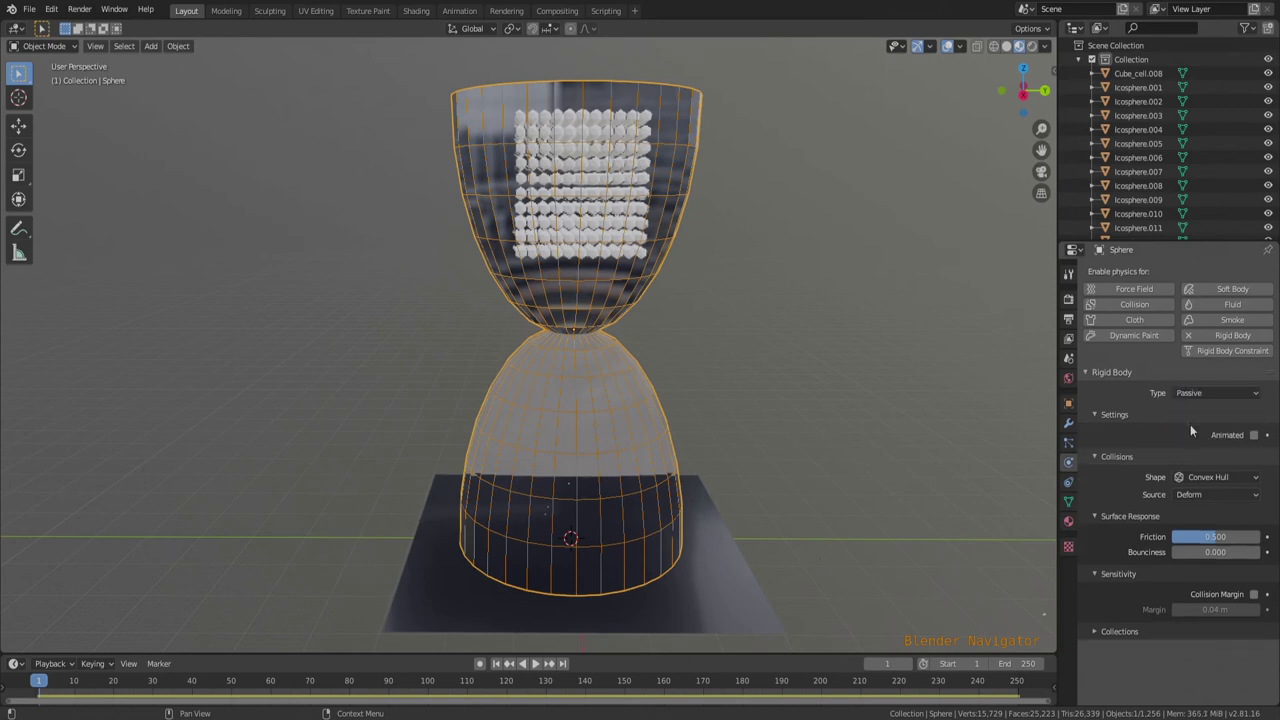
{"action": "left_click", "coordinate": [1203, 478]}
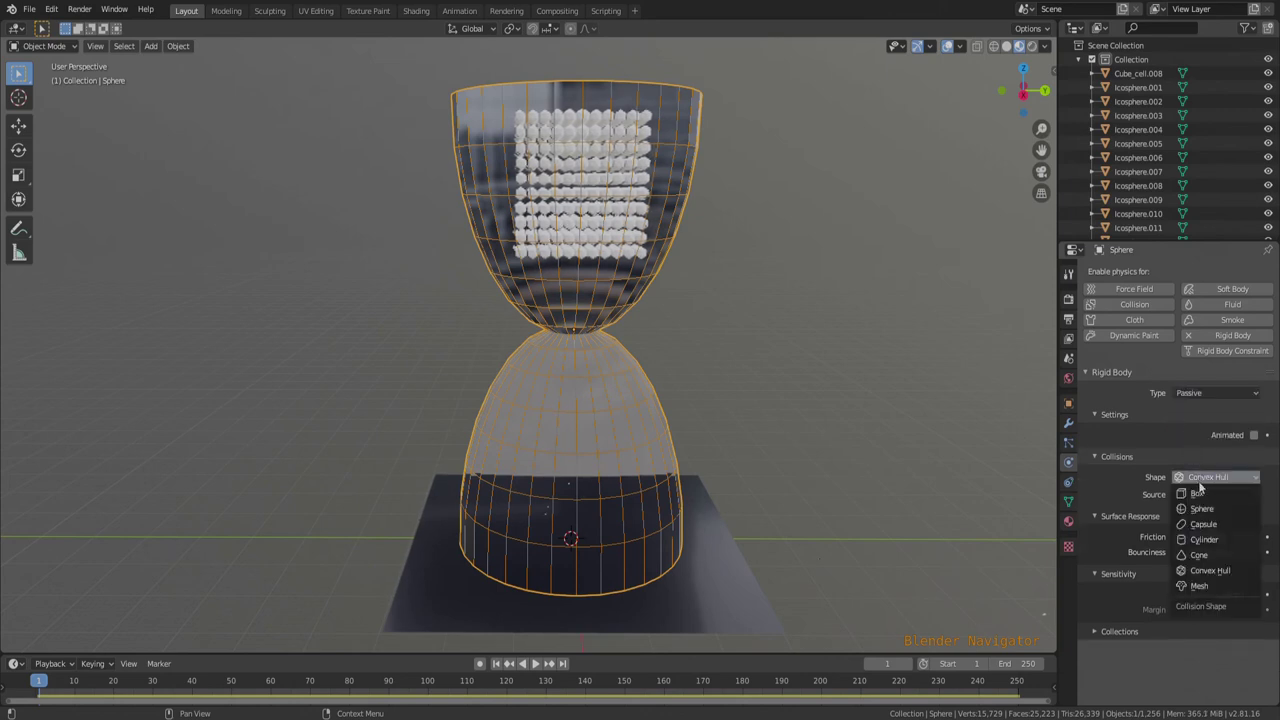
{"action": "left_click", "coordinate": [1199, 585]}
{"action": "left_click", "coordinate": [1189, 494]}
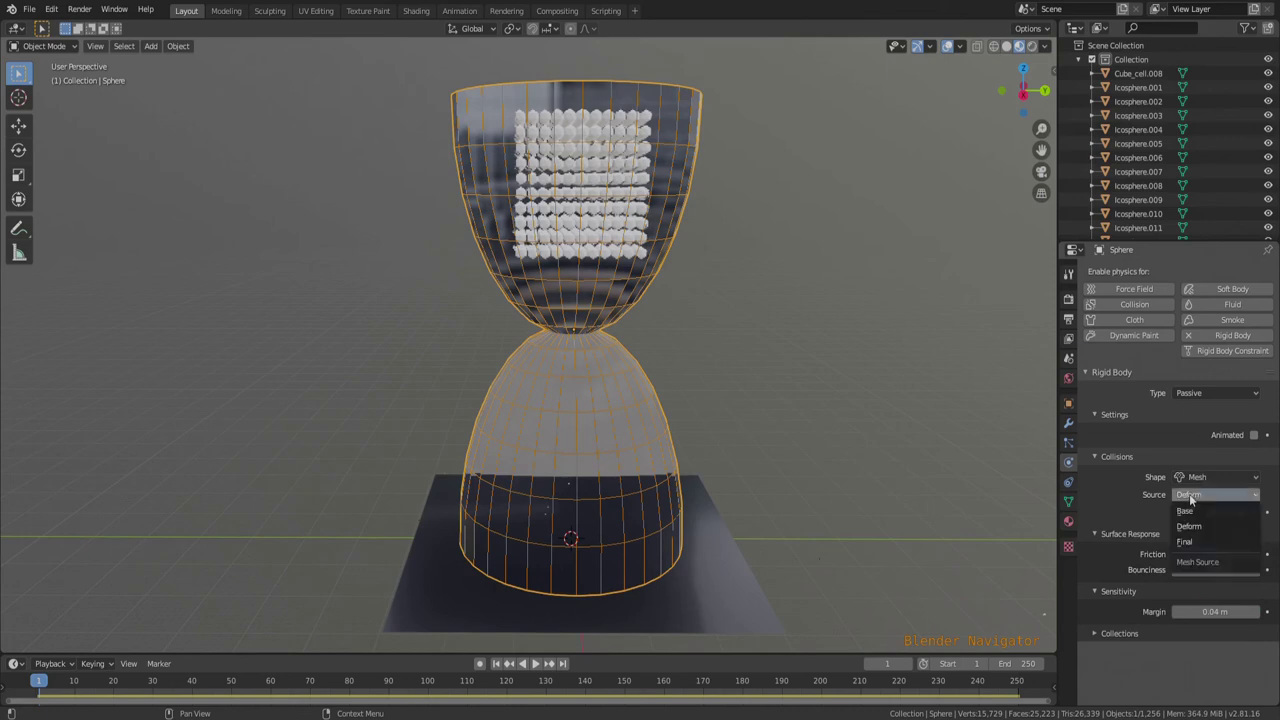
{"action": "left_click", "coordinate": [1191, 543]}
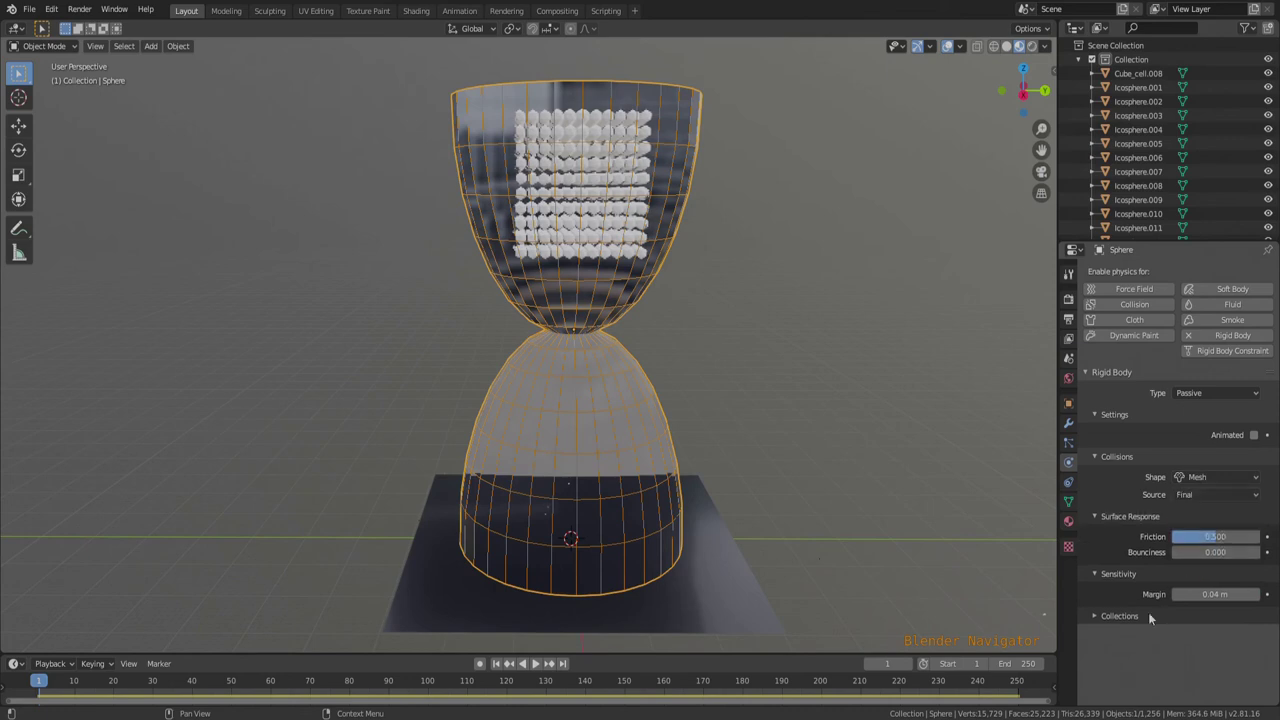
Step: Set the hourglass's rigid body friction to 10 and its collision margin to 1 m
{"action": "left_click", "coordinate": [1220, 538]}
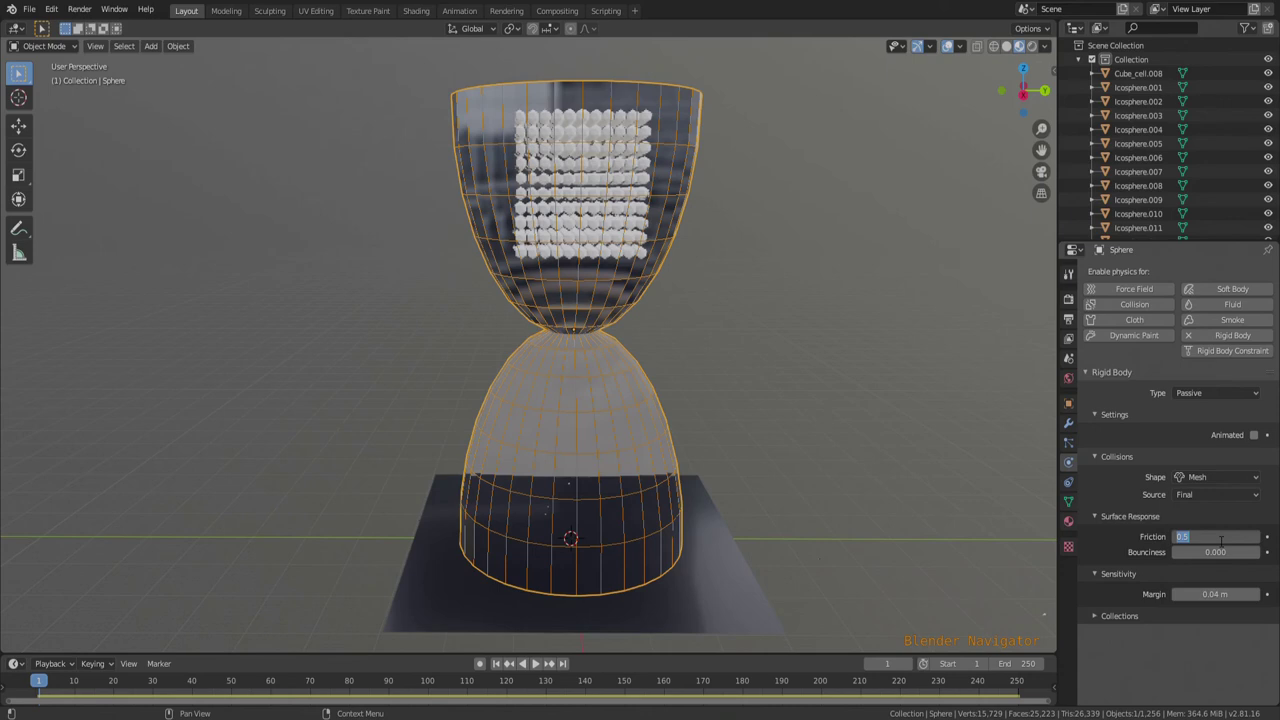
{"action": "type", "text": "10"}
{"action": "key", "text": "Return"}
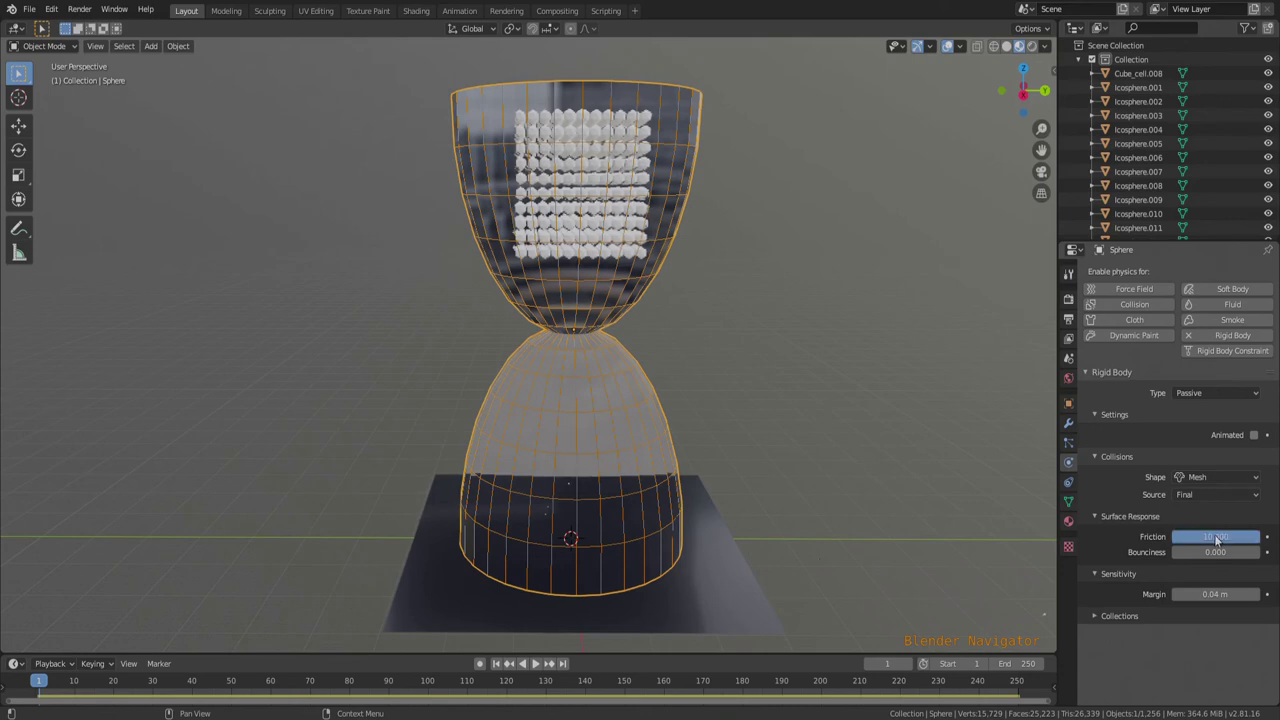
{"action": "left_click", "coordinate": [1220, 597]}
{"action": "type", "text": "1"}
{"action": "key", "text": "Return"}
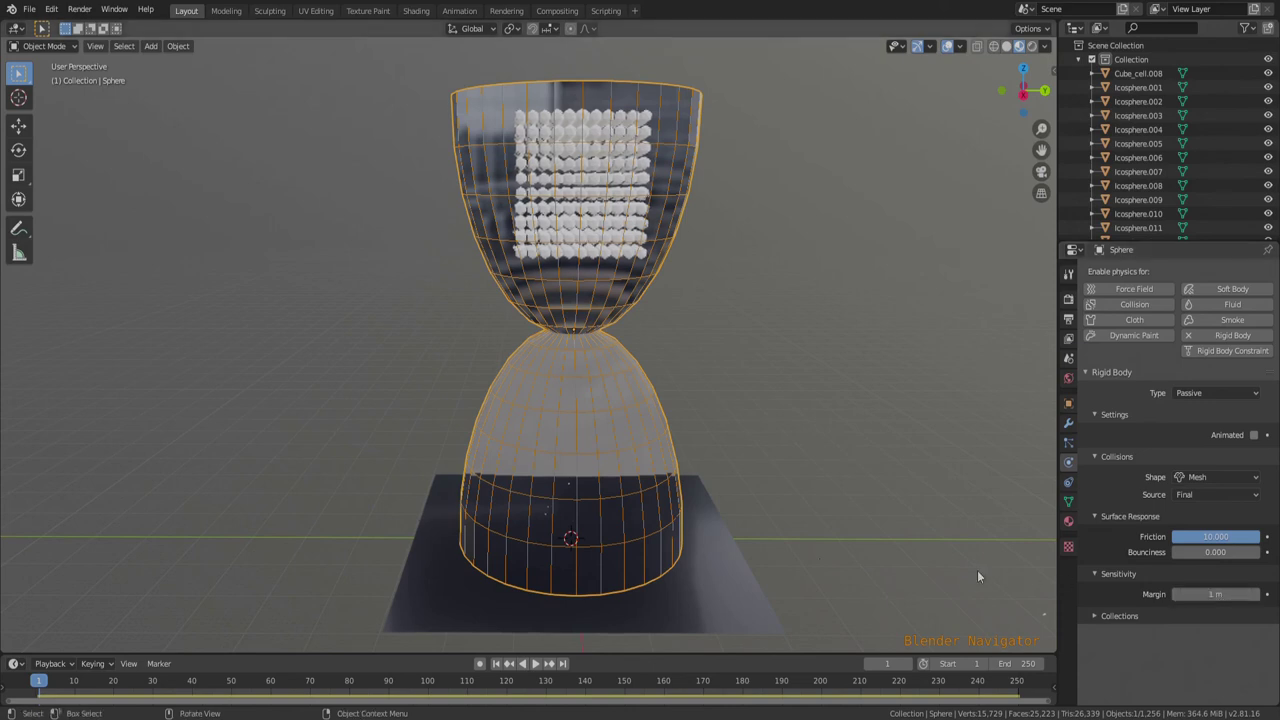
Step: Play the rigid body simulation twice to check how the spheres fall through the neck, returning to the first frame each time
{"action": "left_click", "coordinate": [535, 663]}
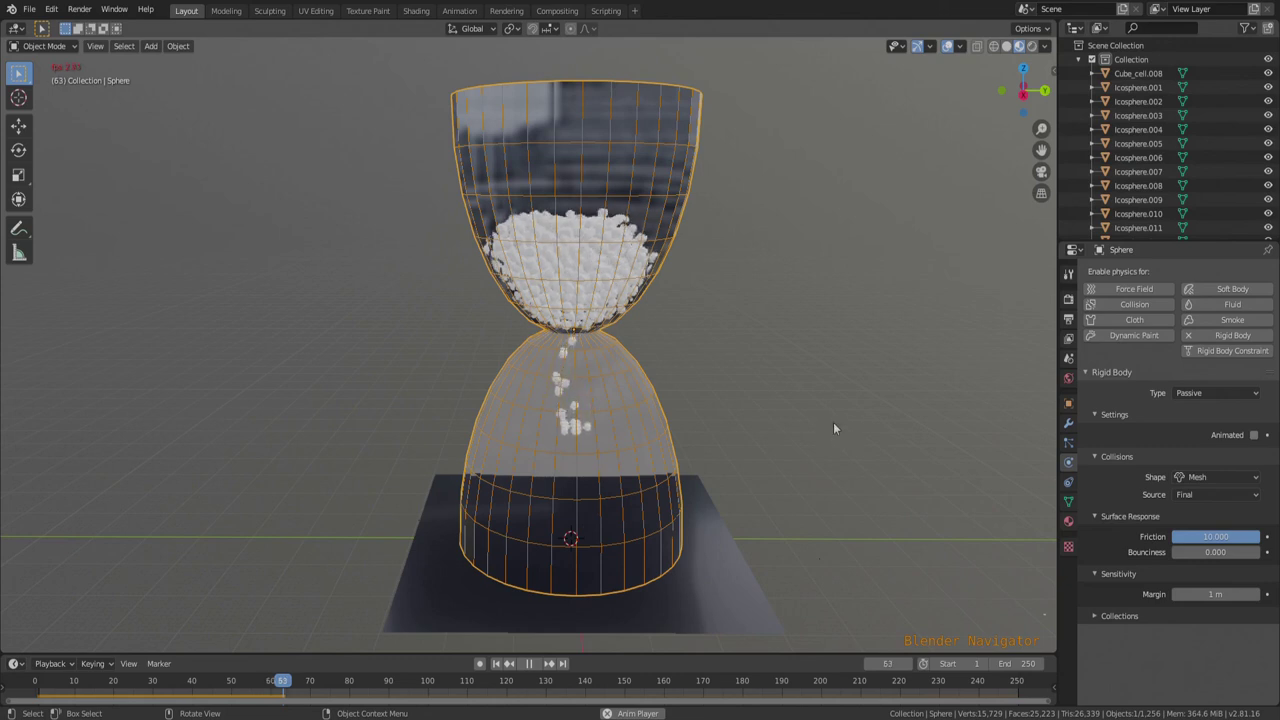
{"action": "left_click", "coordinate": [530, 663]}
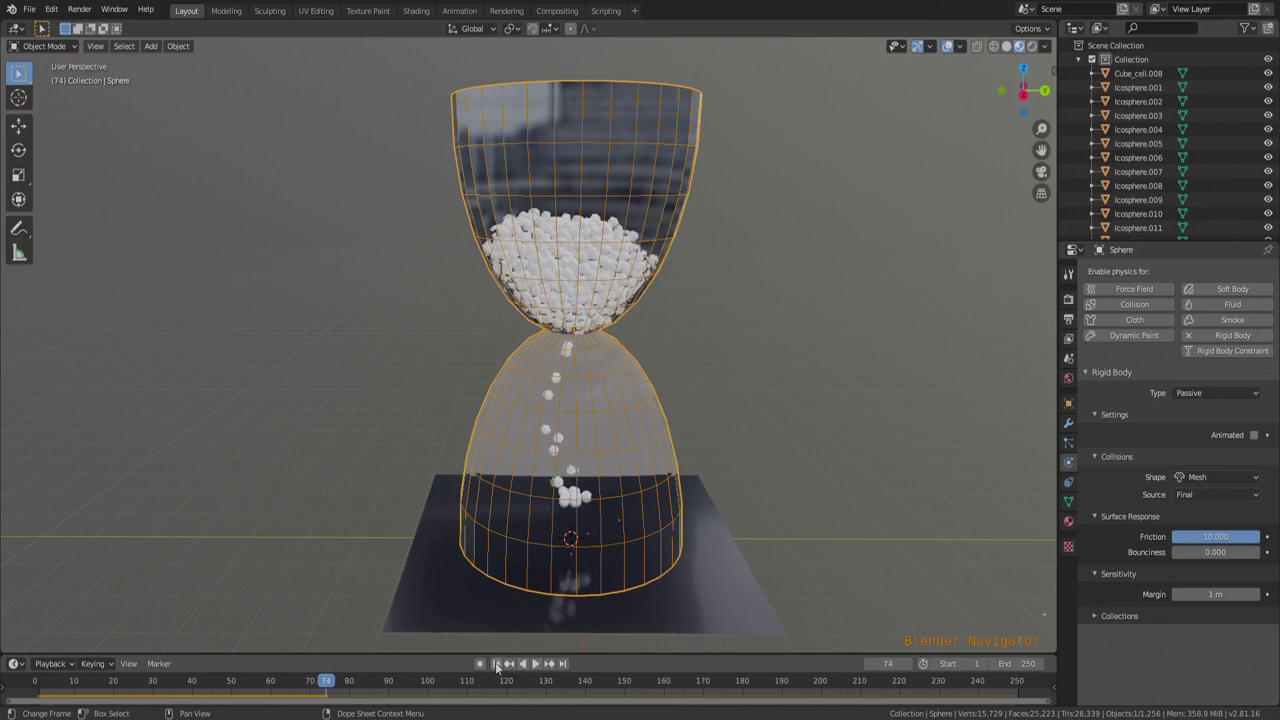
{"action": "left_click", "coordinate": [496, 663]}
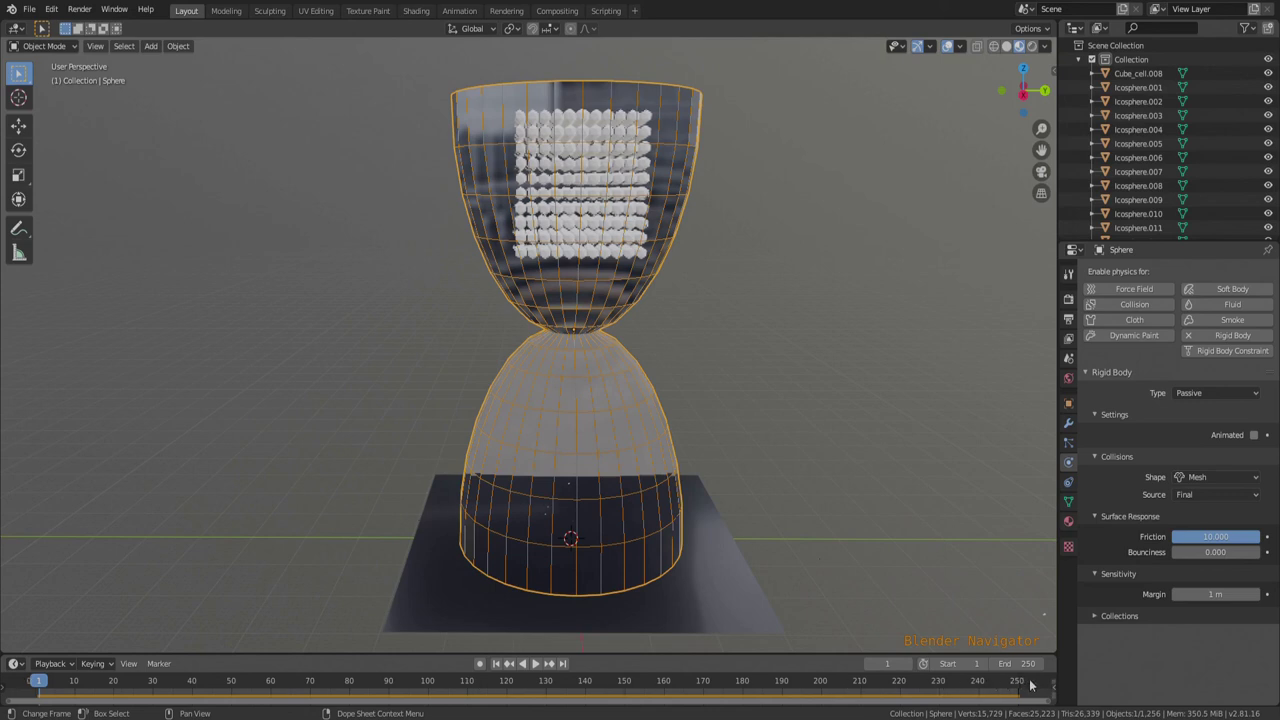
{"action": "left_click", "coordinate": [535, 664]}
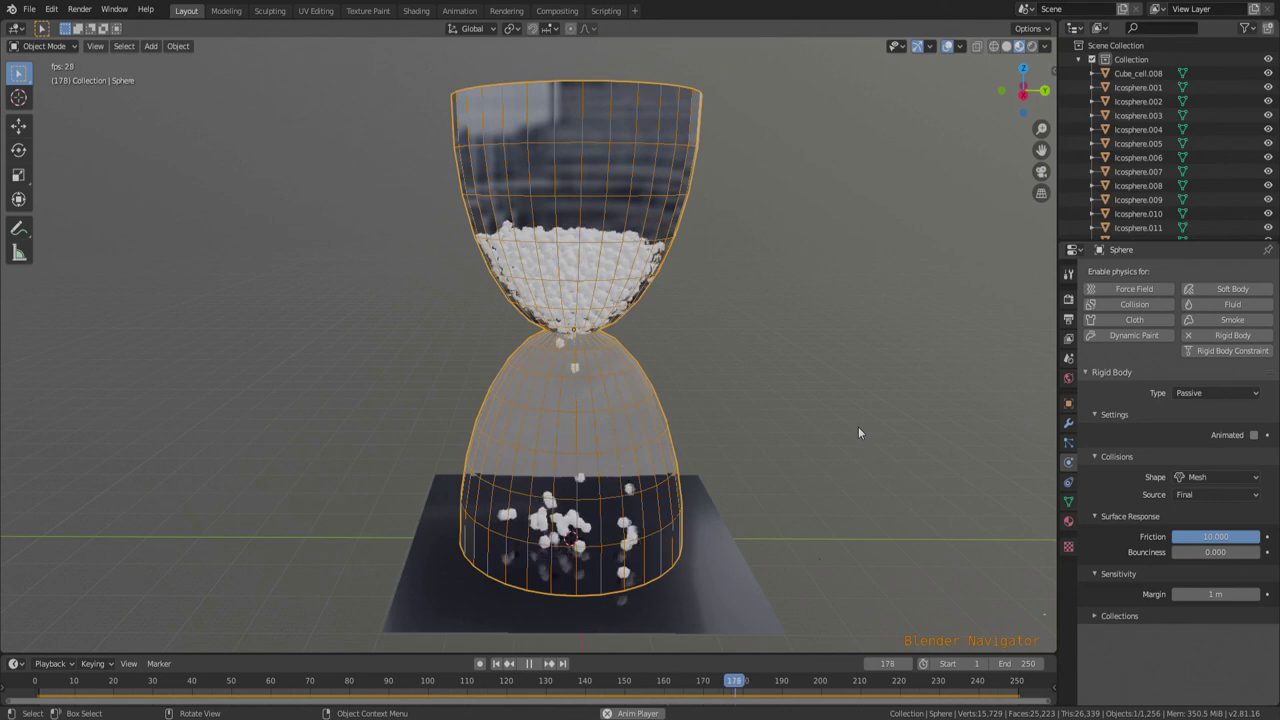
{"action": "left_click", "coordinate": [533, 663]}
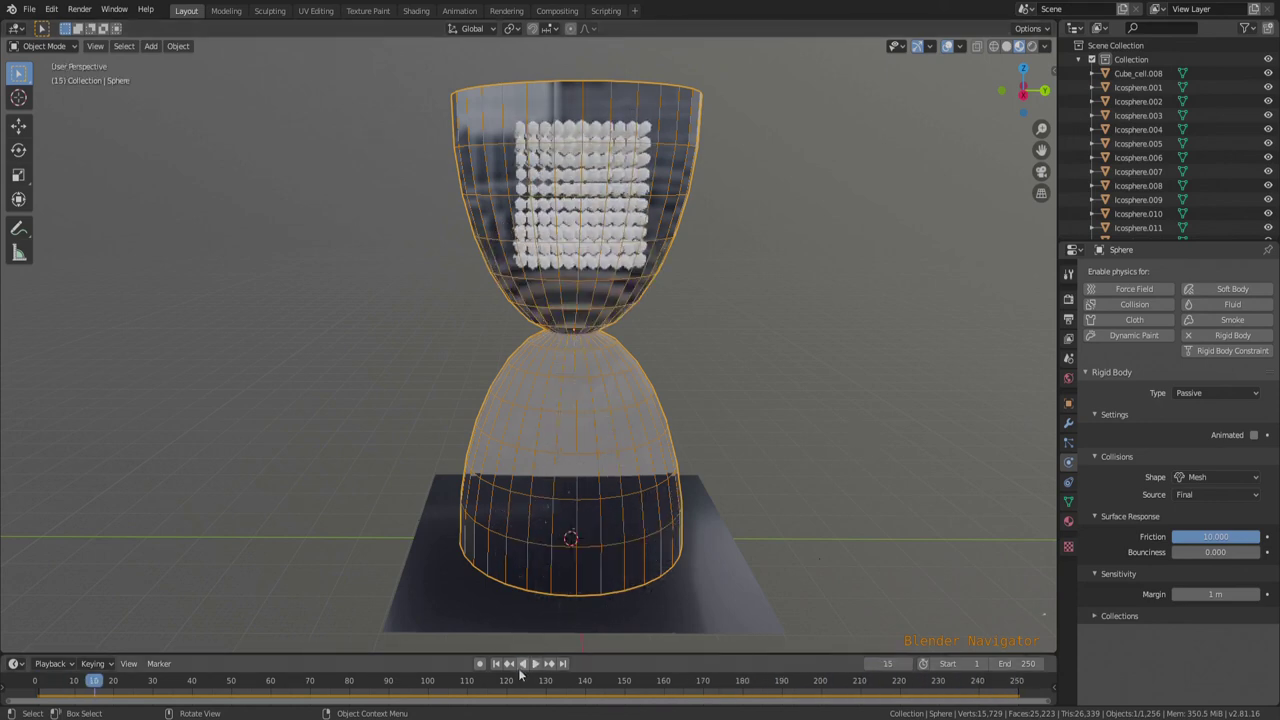
{"action": "left_click", "coordinate": [498, 664]}
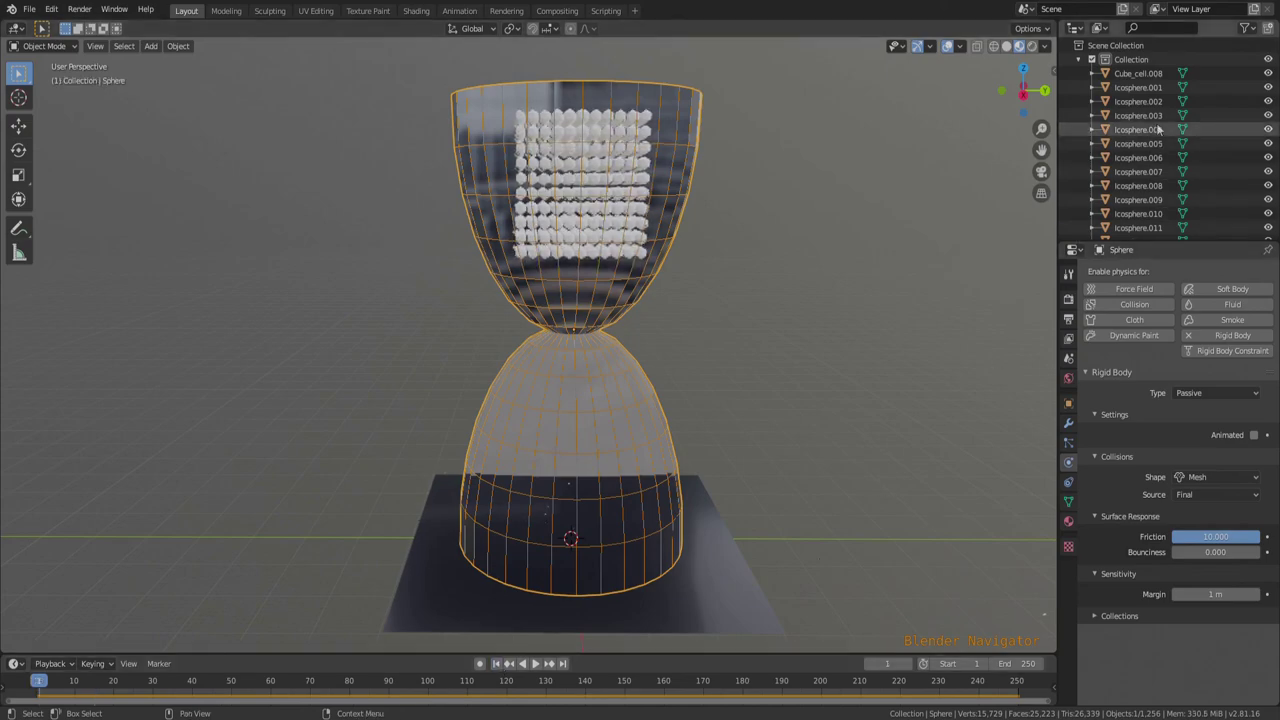